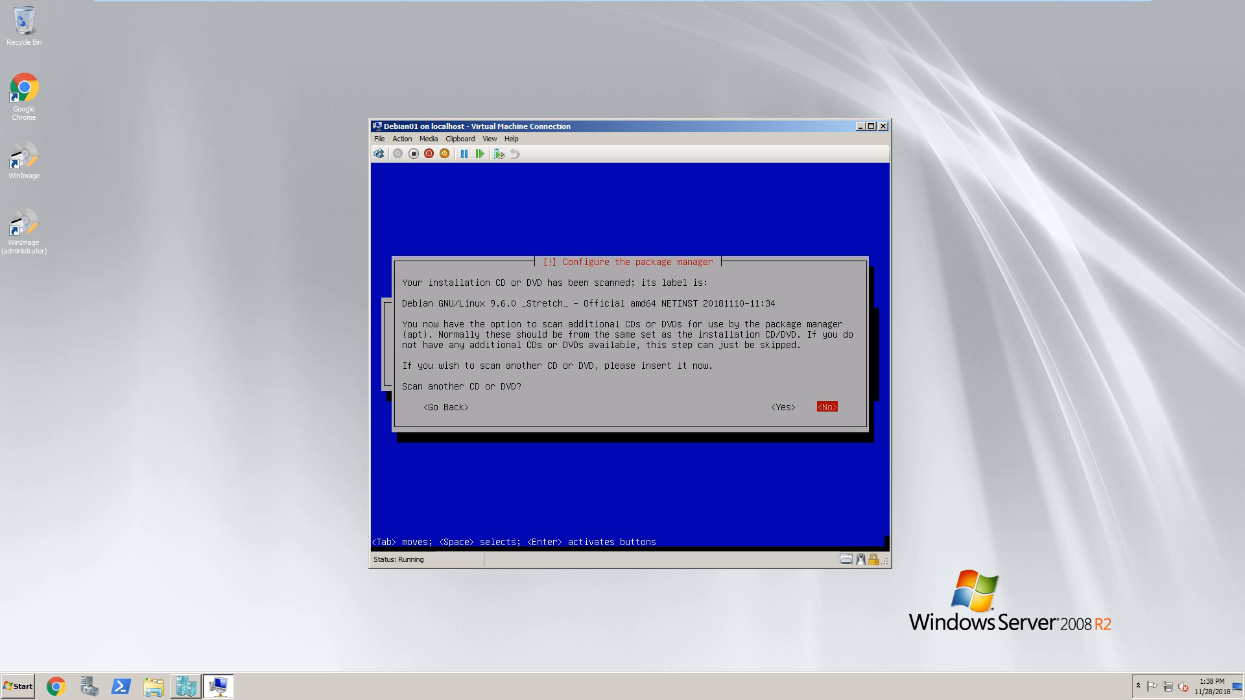
Decline scanning another CD or DVD and choose Brazil as the Debian archive mirror country
{"action": "key", "text": "Return"}
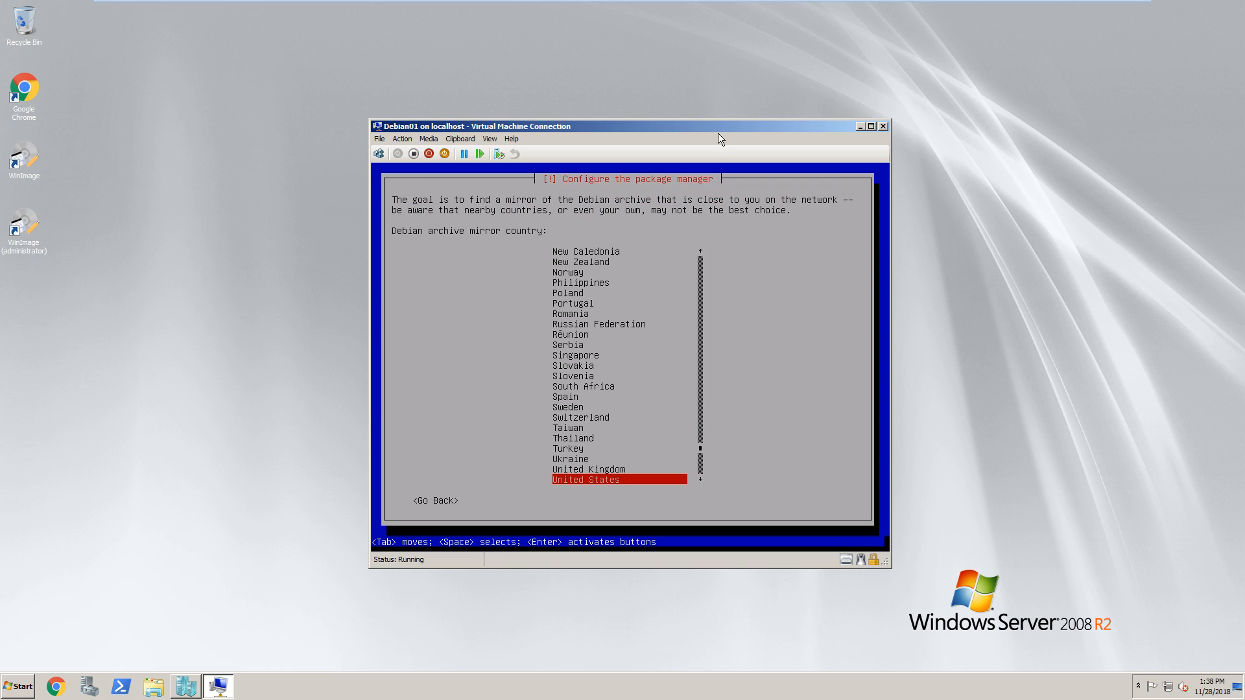
{"action": "key", "text": "Up"}
{"action": "key", "text": "Up"}
{"action": "key", "text": "Up"}
{"action": "key", "text": "Up"}
{"action": "key", "text": "Up"}
{"action": "key", "text": "Up"}
{"action": "key", "text": "Up"}
{"action": "key", "text": "Up"}
{"action": "key", "text": "Up"}
{"action": "key", "text": "Up"}
{"action": "key", "text": "Up"}
{"action": "key", "text": "Up"}
{"action": "key", "text": "Up"}
{"action": "key", "text": "Up"}
{"action": "key", "text": "Up"}
{"action": "key", "text": "Up"}
{"action": "key", "text": "Up"}
{"action": "key", "text": "Up"}
{"action": "key", "text": "Up"}
{"action": "key", "text": "Up"}
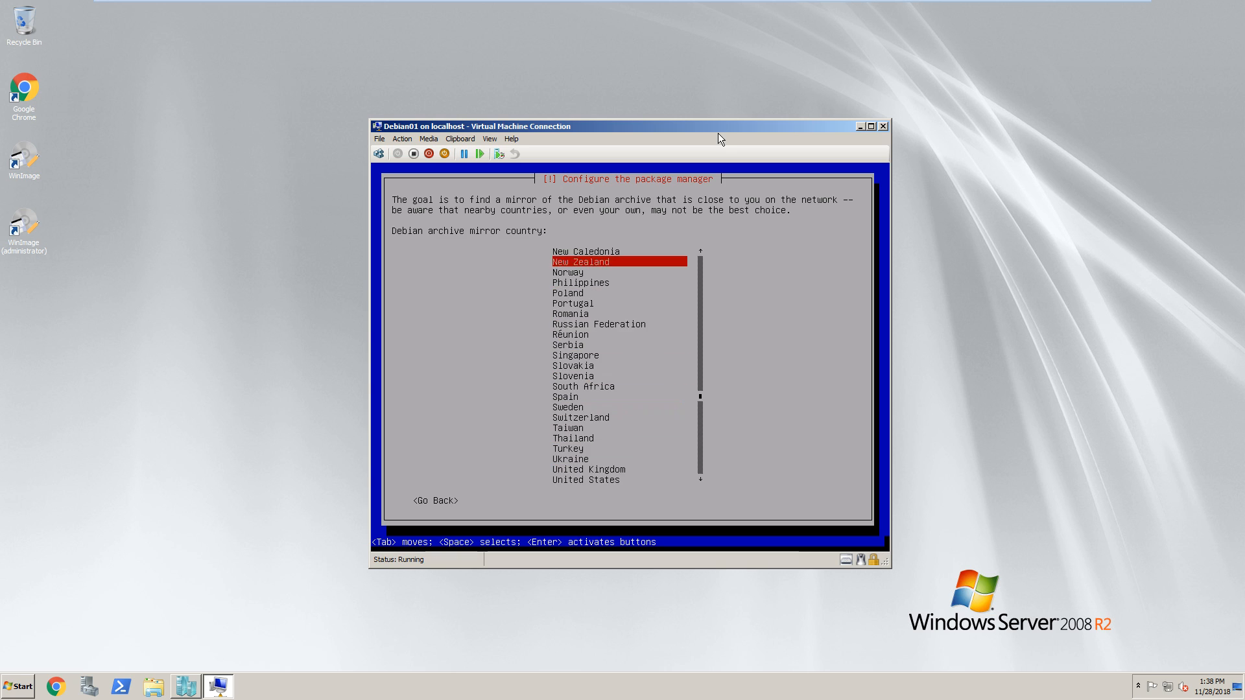
{"action": "key", "text": "Up"}
{"action": "key", "text": "Up"}
{"action": "key", "text": "Up"}
{"action": "key", "text": "Up"}
{"action": "key", "text": "Up"}
{"action": "key", "text": "Up"}
{"action": "key", "text": "Up"}
{"action": "key", "text": "Up"}
{"action": "key", "text": "Up"}
{"action": "key", "text": "Up"}
{"action": "key", "text": "Up"}
{"action": "key", "text": "Up"}
{"action": "key", "text": "Up"}
{"action": "key", "text": "Up"}
{"action": "key", "text": "Up"}
{"action": "key", "text": "Up"}
{"action": "key", "text": "Up"}
{"action": "key", "text": "Up"}
{"action": "key", "text": "Up"}
{"action": "key", "text": "Up"}
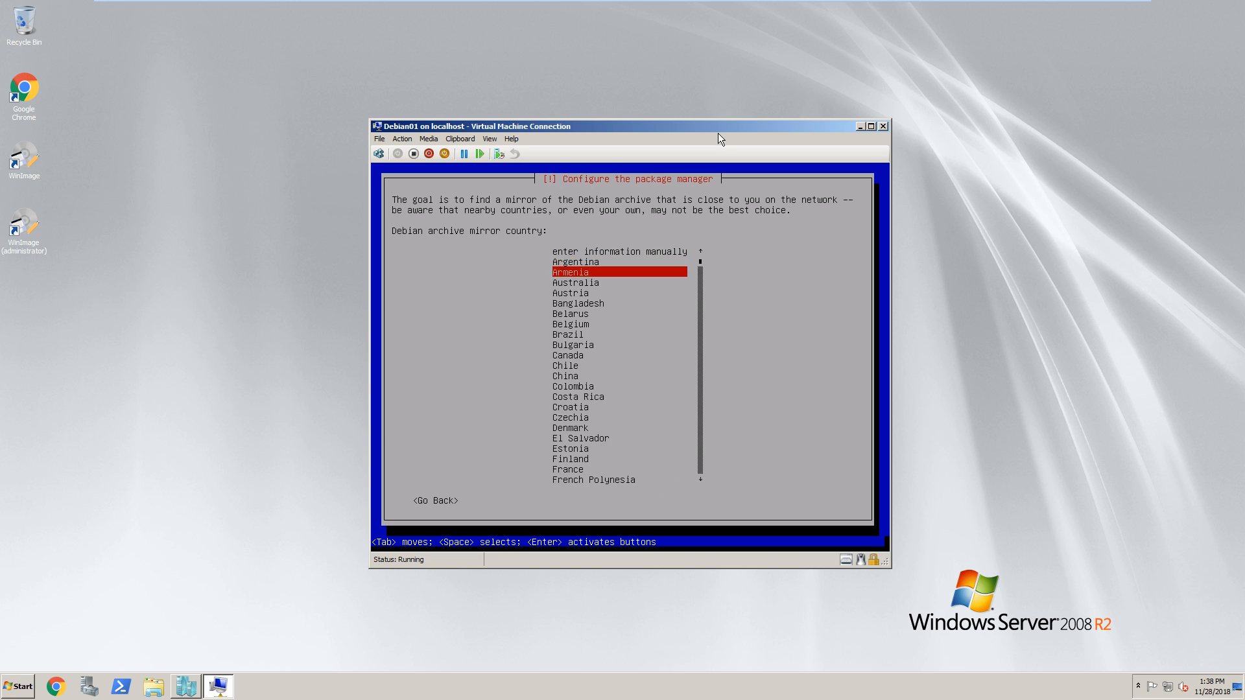
{"action": "key", "text": "Down"}
{"action": "key", "text": "Down"}
{"action": "key", "text": "Return"}
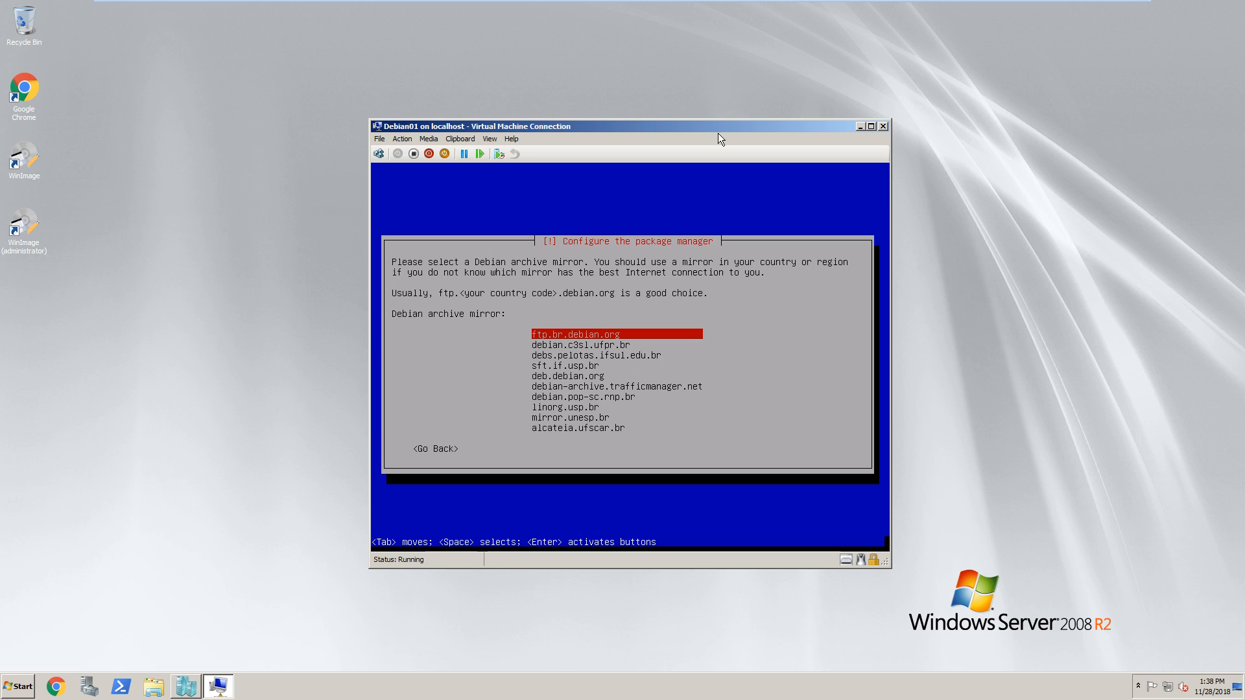
Use the ftp.br.debian.org archive mirror and continue with the proxy left blank
{"action": "key", "text": "Return"}
{"action": "key", "text": "Tab"}
{"action": "key", "text": "Return"}
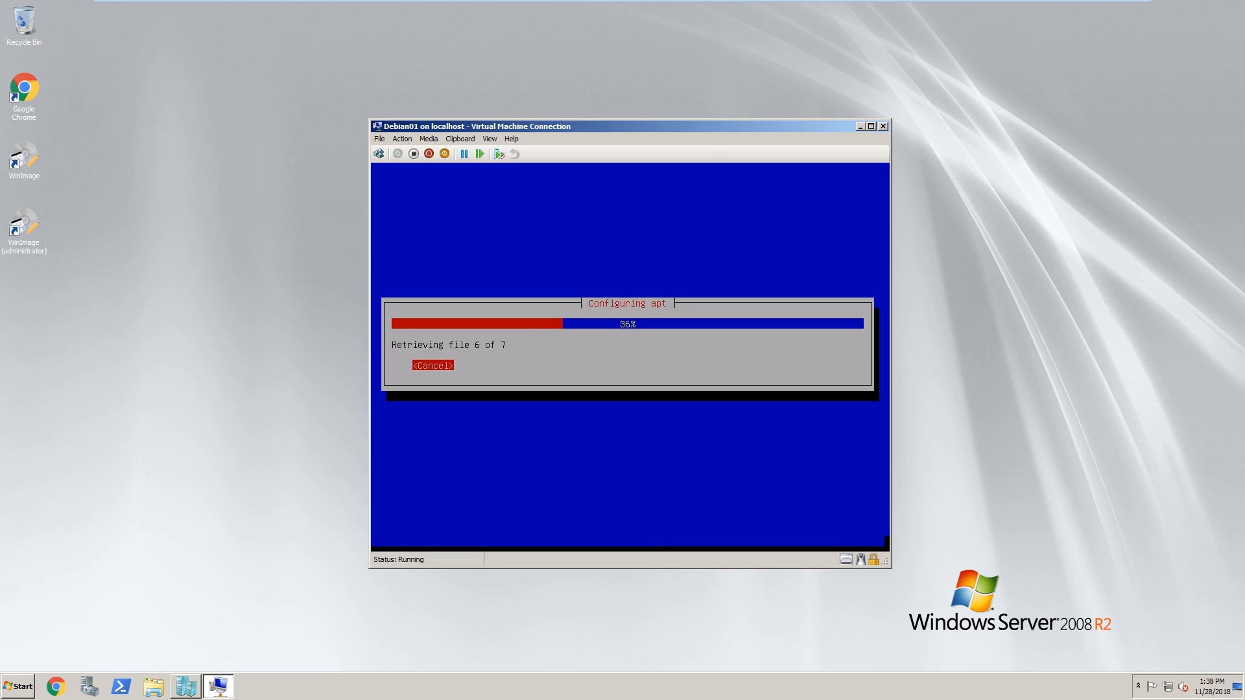
Switch to Hyper-V Manager and maximize its window
{"action": "left_click", "coordinate": [186, 686]}
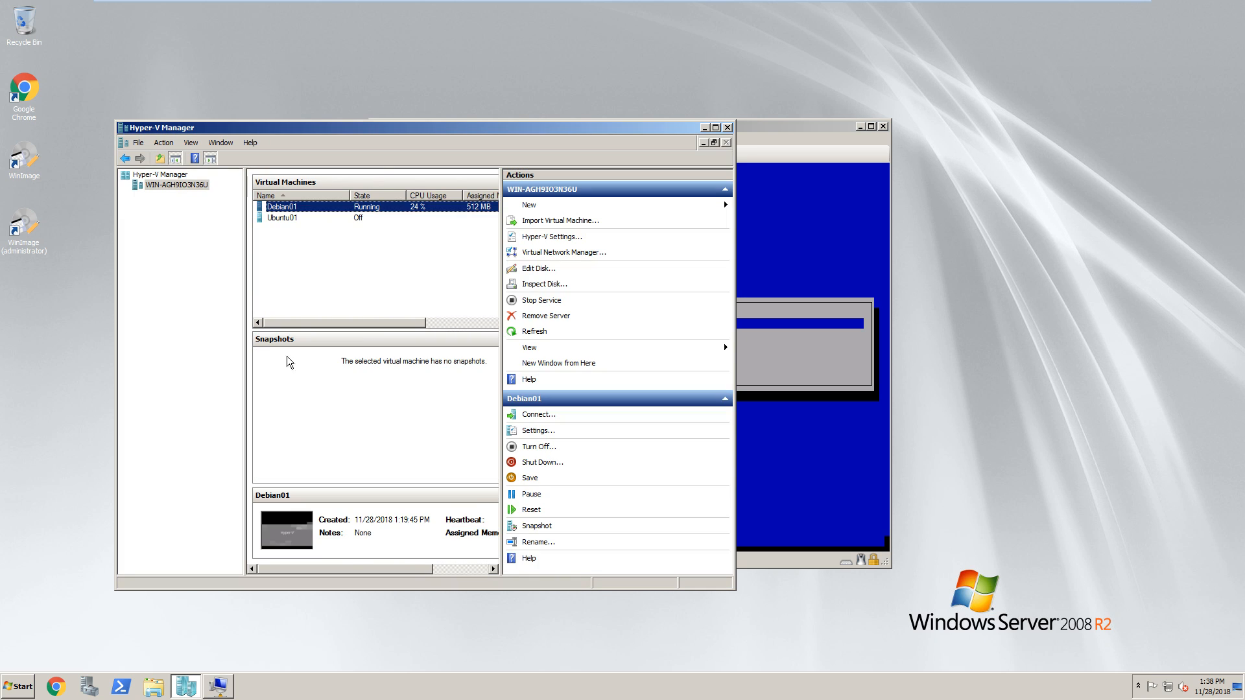
{"action": "left_click_drag", "start_coordinate": [577, 120], "coordinate": [571, 111]}
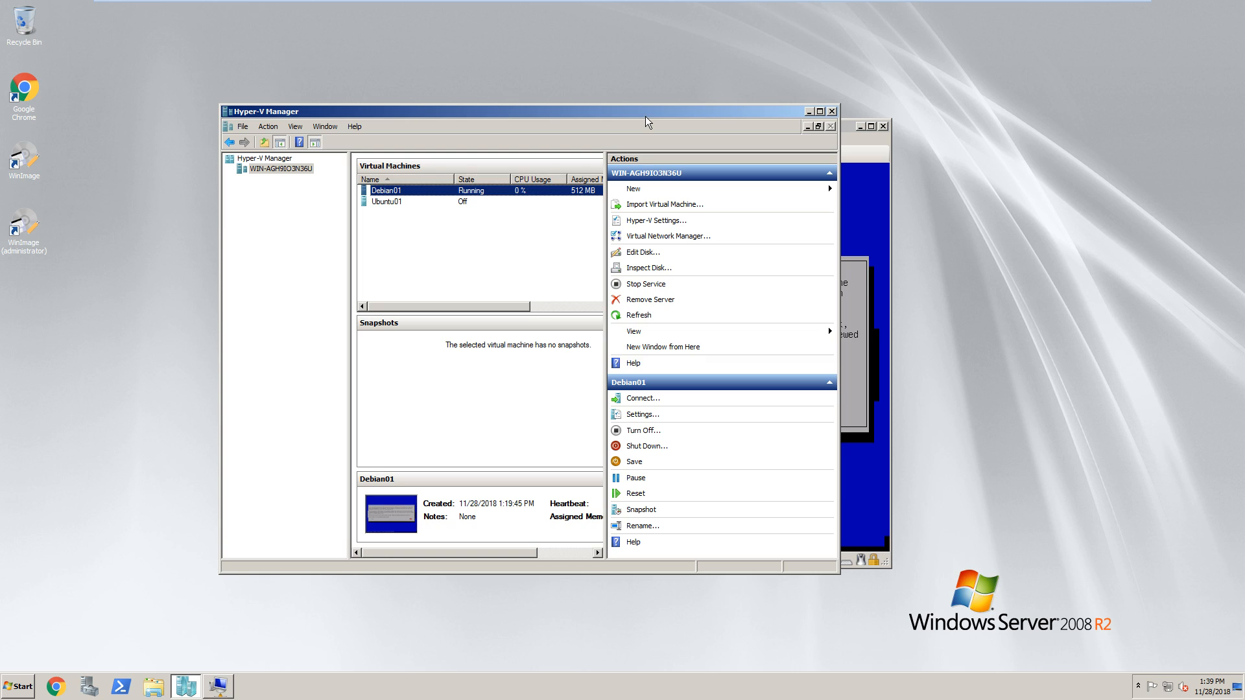
{"action": "left_click", "coordinate": [820, 112]}
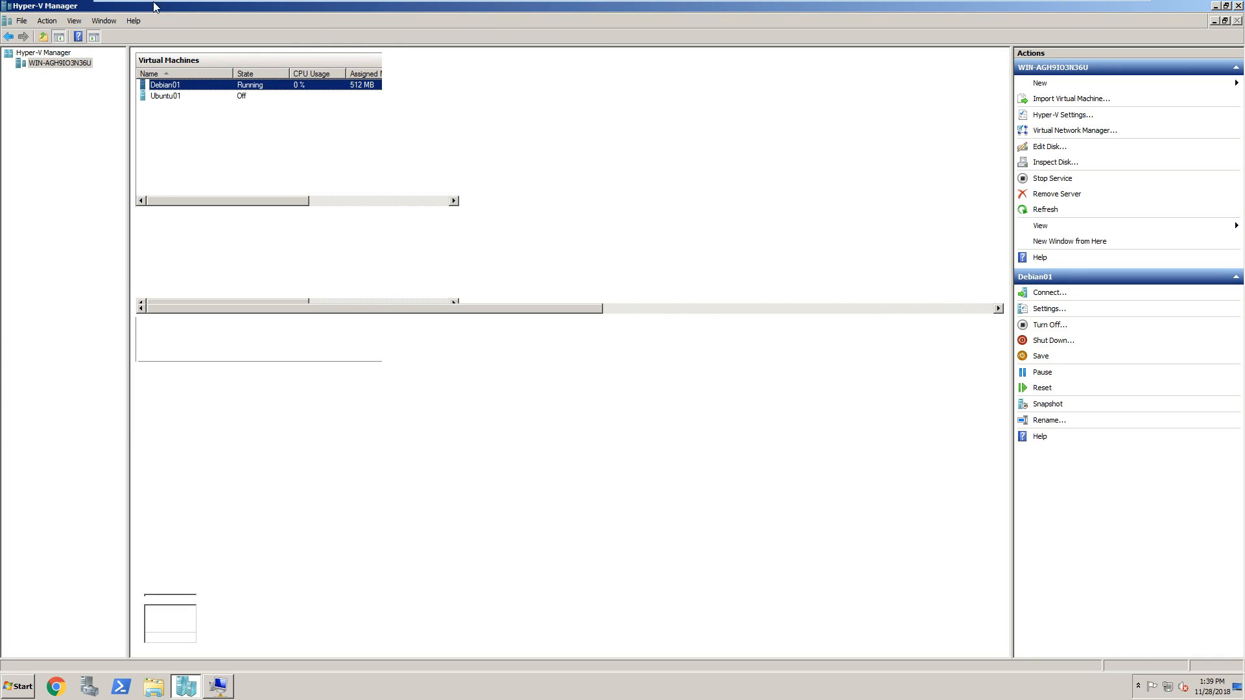
Check the version information of Hyper-V Manager and close the dialog
{"action": "left_click", "coordinate": [132, 24]}
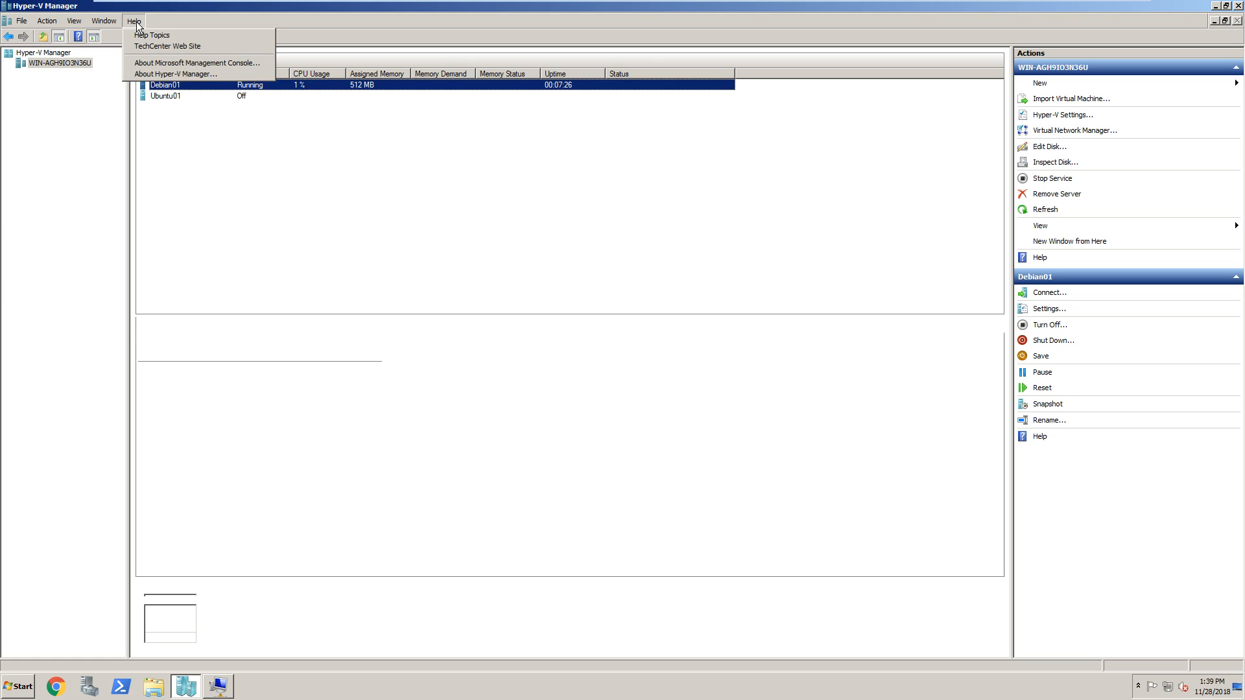
{"action": "left_click", "coordinate": [136, 26]}
{"action": "left_click", "coordinate": [137, 27]}
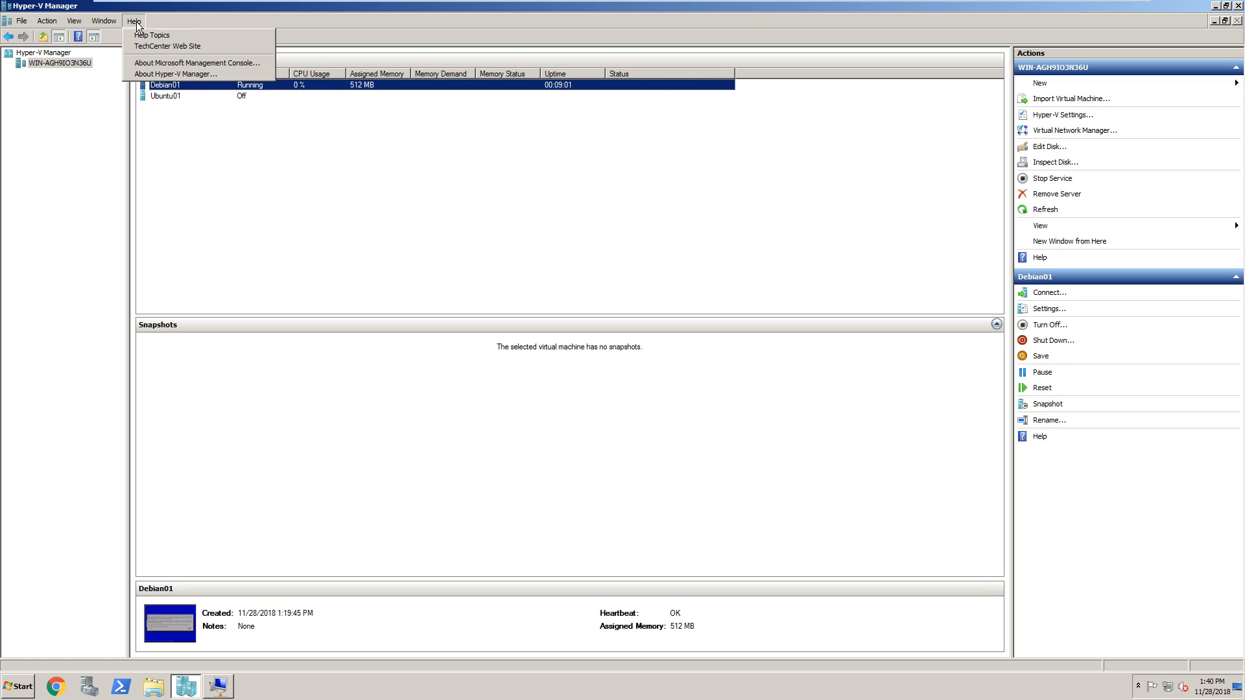
{"action": "left_click", "coordinate": [201, 76]}
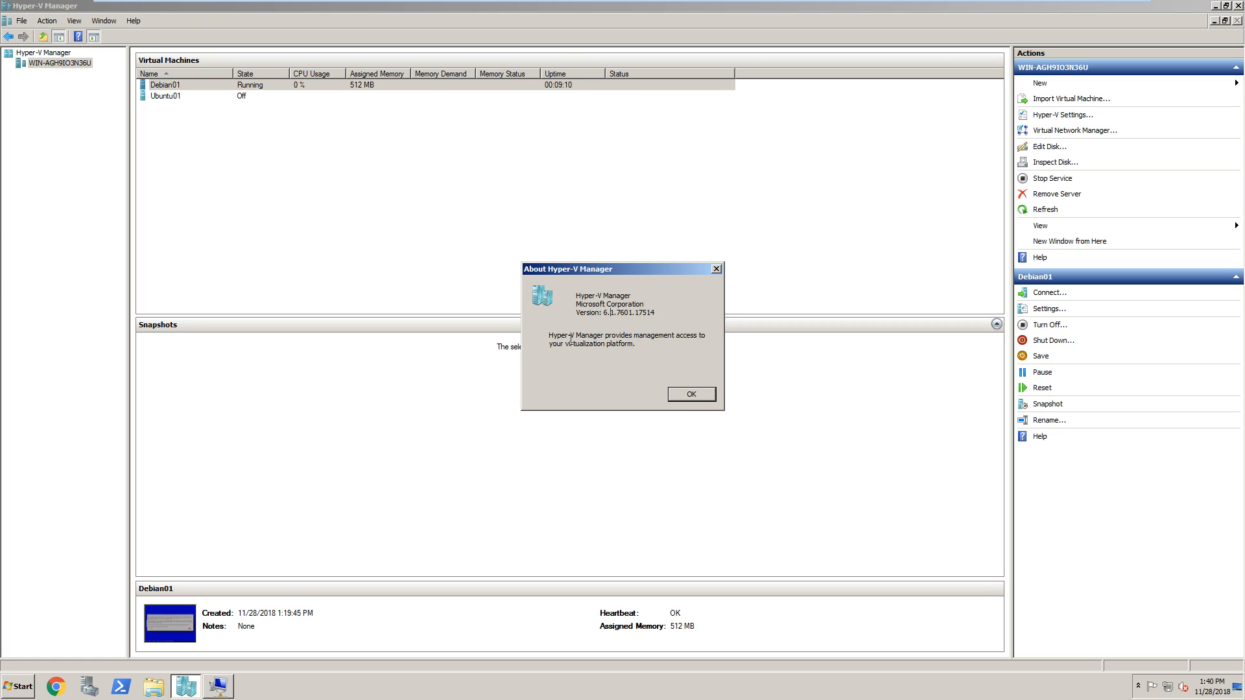
{"action": "left_click_drag", "start_coordinate": [555, 336], "coordinate": [684, 337]}
{"action": "left_click", "coordinate": [660, 373]}
{"action": "left_click", "coordinate": [677, 391]}
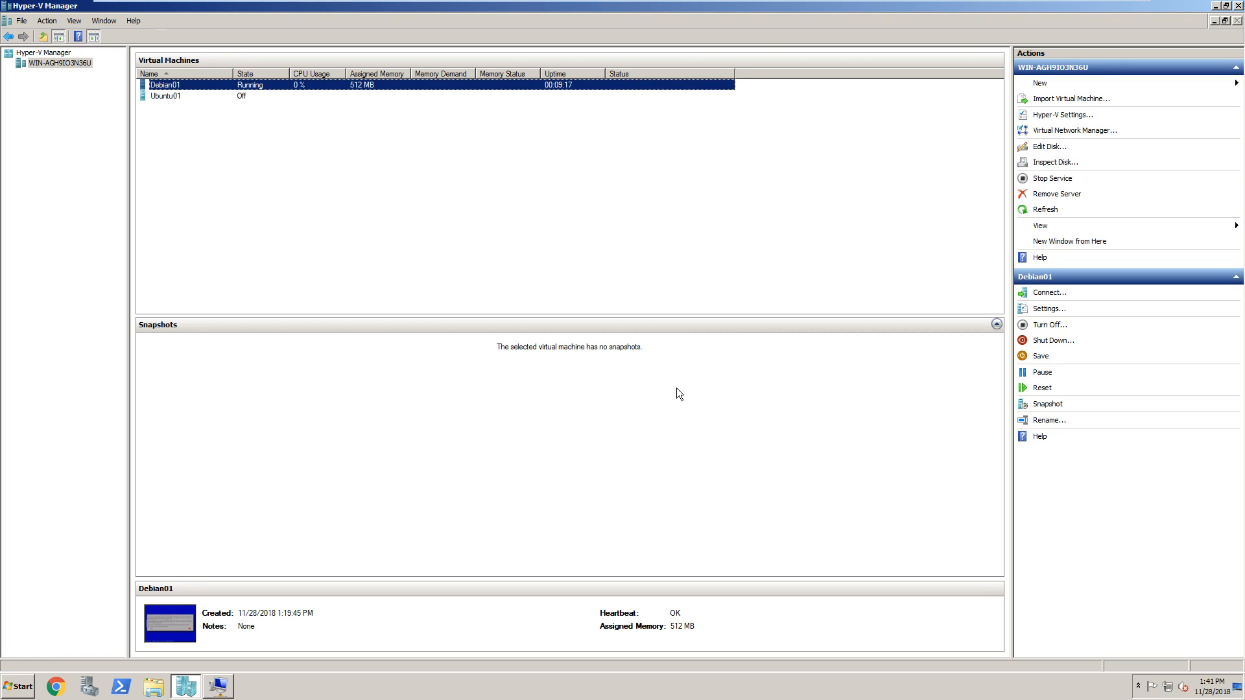
In the Debian01 console, decline the package usage survey and add the web server to the software to install
{"action": "left_click", "coordinate": [219, 686]}
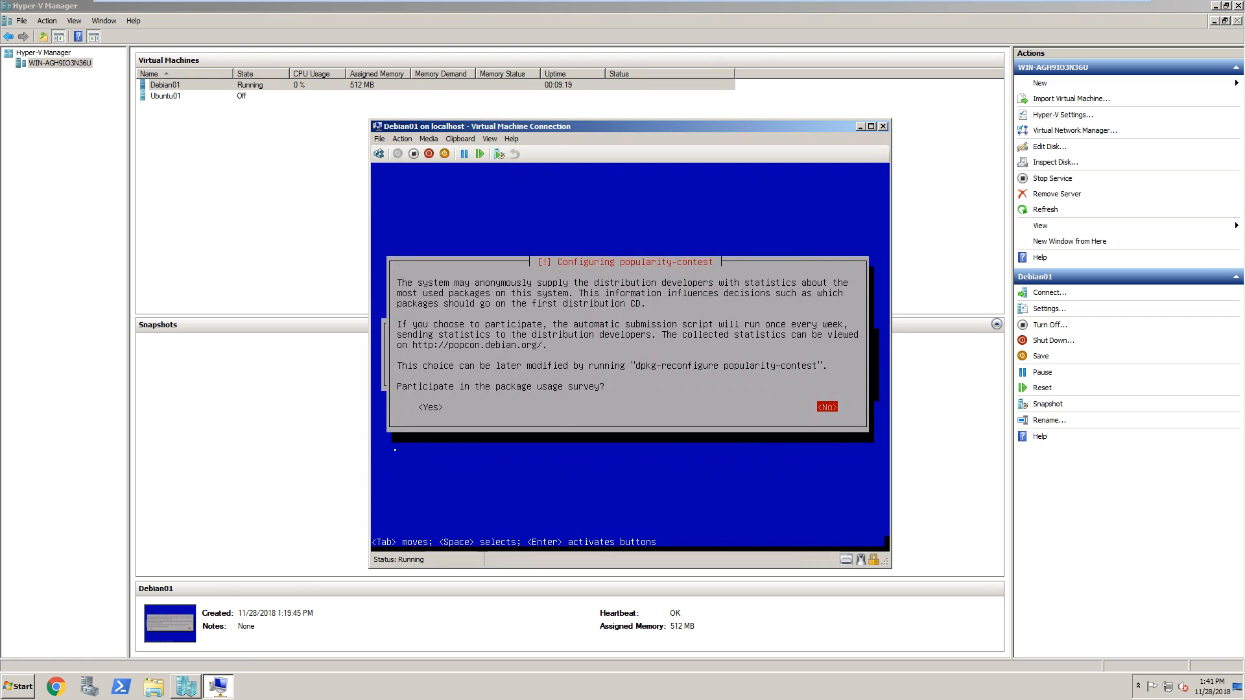
{"action": "key", "text": "Return"}
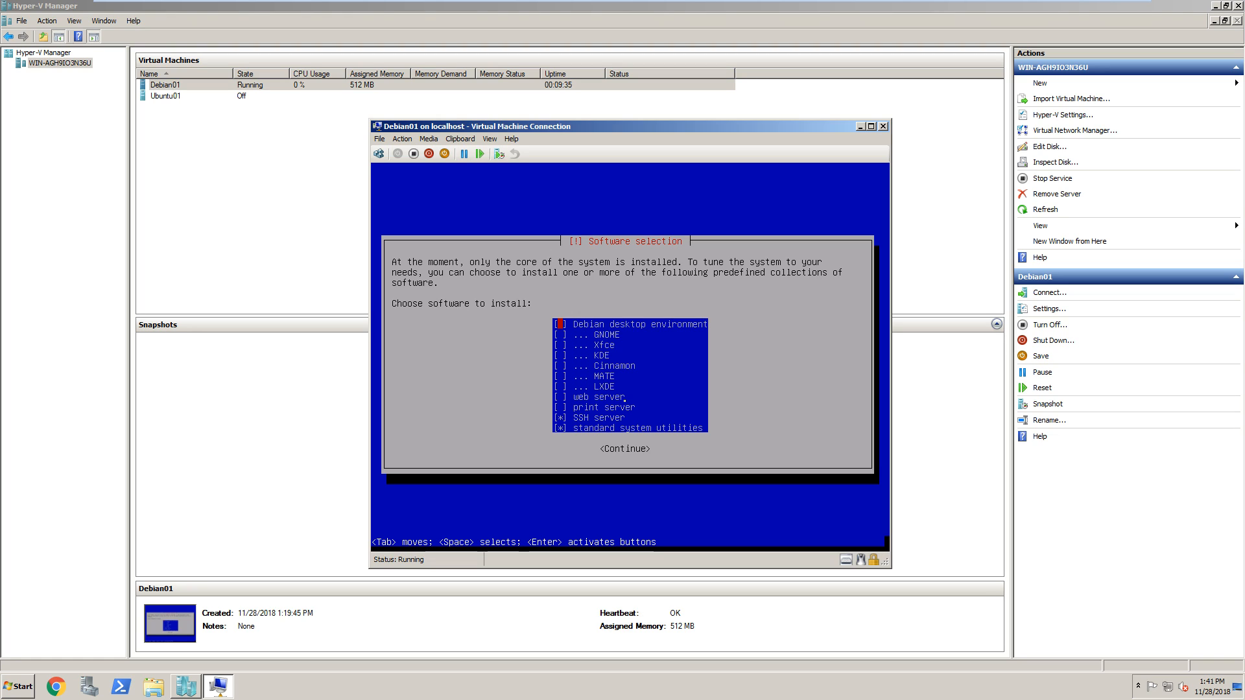
{"action": "key", "text": "Down"}
{"action": "key", "text": "Down"}
{"action": "key", "text": "Down"}
{"action": "key", "text": "Down"}
{"action": "key", "text": "Down"}
{"action": "key", "text": "Down"}
{"action": "key", "text": "Down"}
{"action": "key", "text": "space"}
{"action": "key", "text": "Down"}
{"action": "key", "text": "Down"}
{"action": "key", "text": "Down"}
{"action": "key", "text": "Return"}
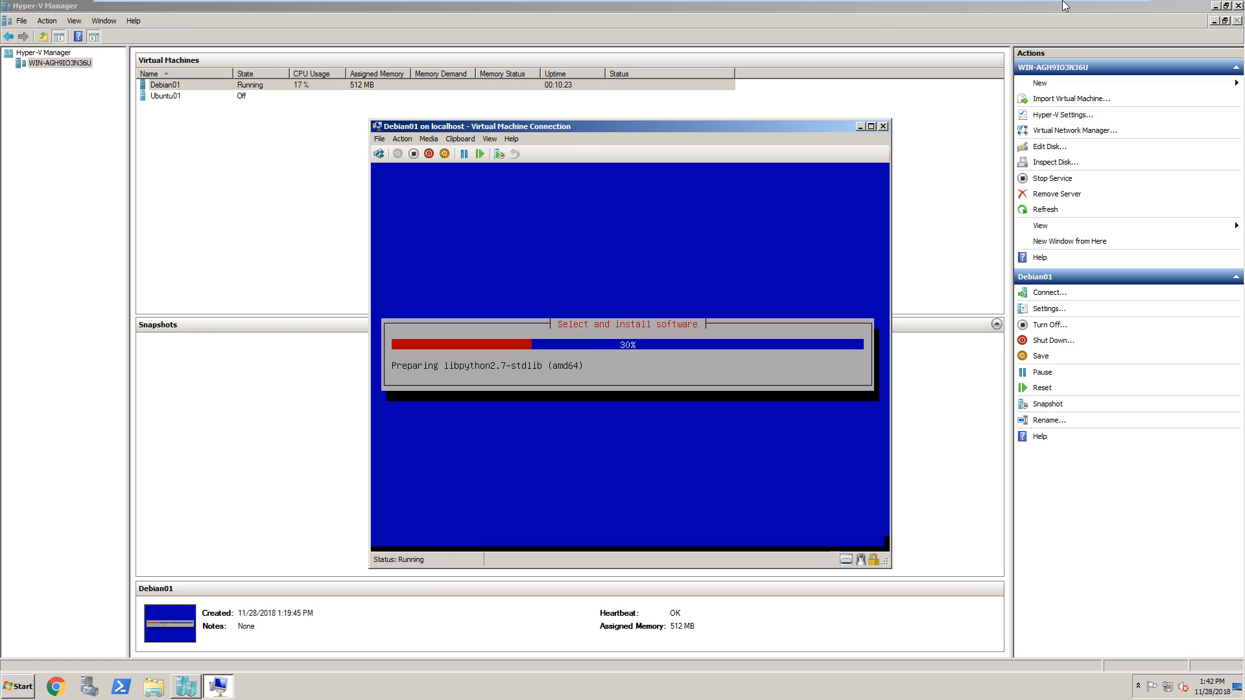
Install the GRUB boot loader to the master boot record of /dev/sda and finish the installation by rebooting
{"action": "mouse_move", "coordinate": [1098, 11]}
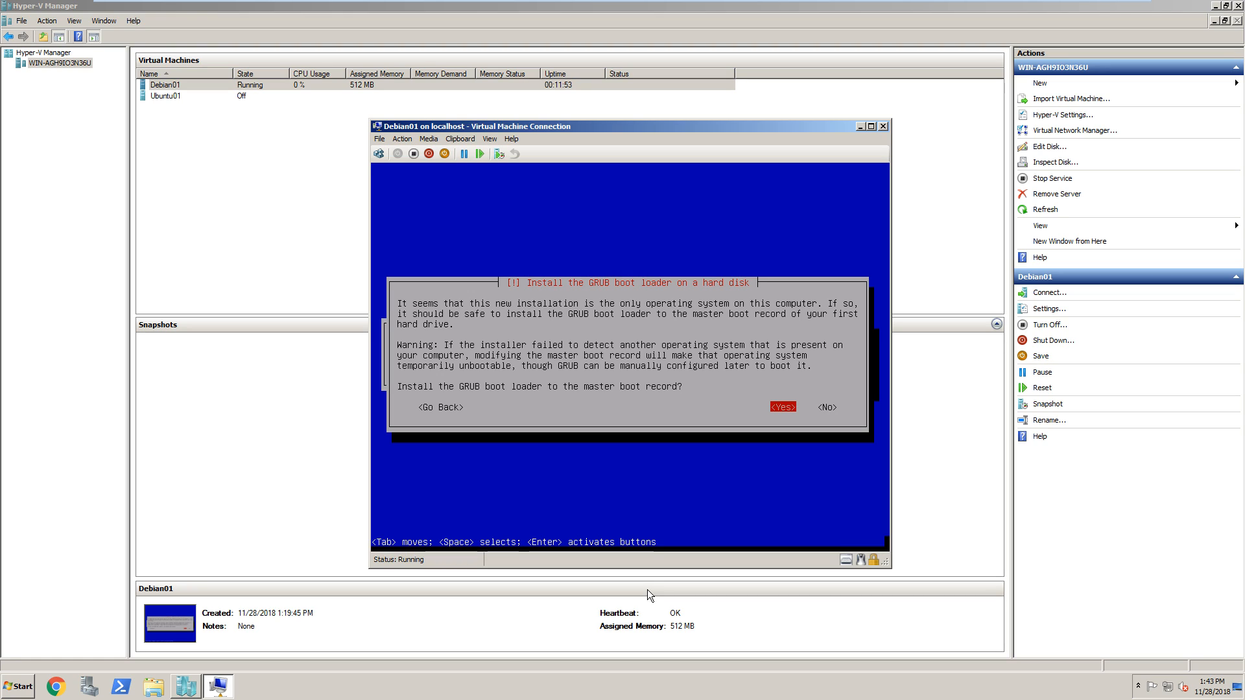
{"action": "key", "text": "Return"}
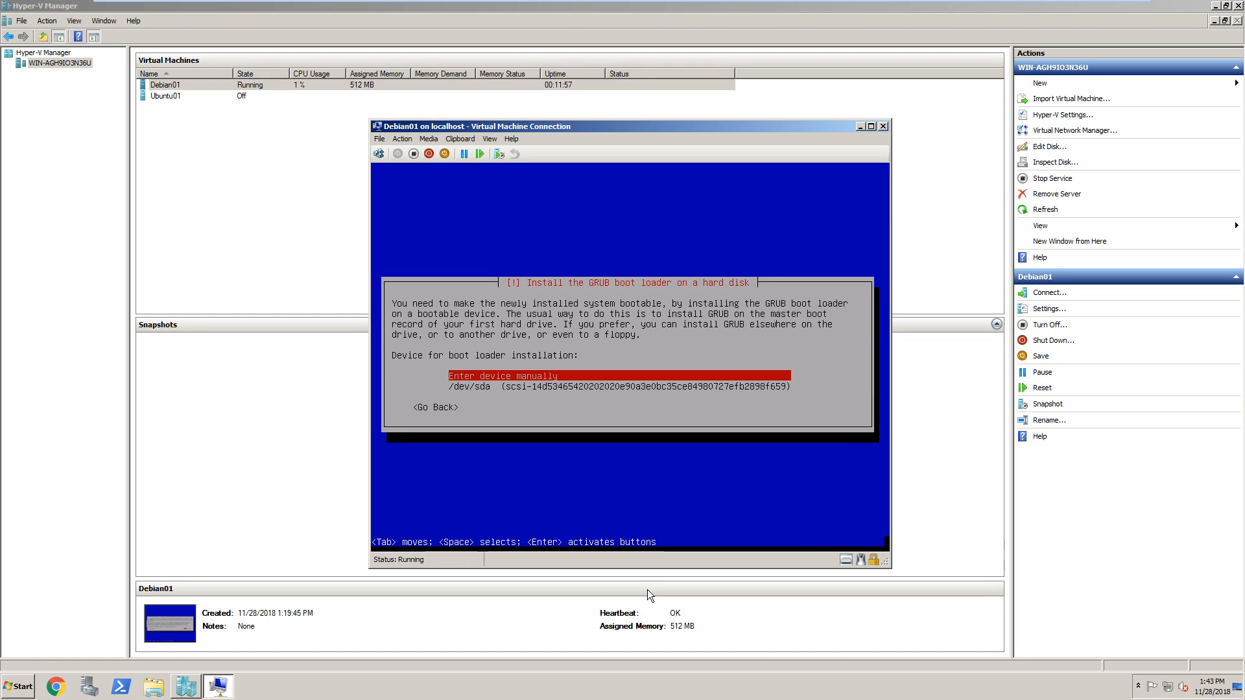
{"action": "key", "text": "Down"}
{"action": "key", "text": "Return"}
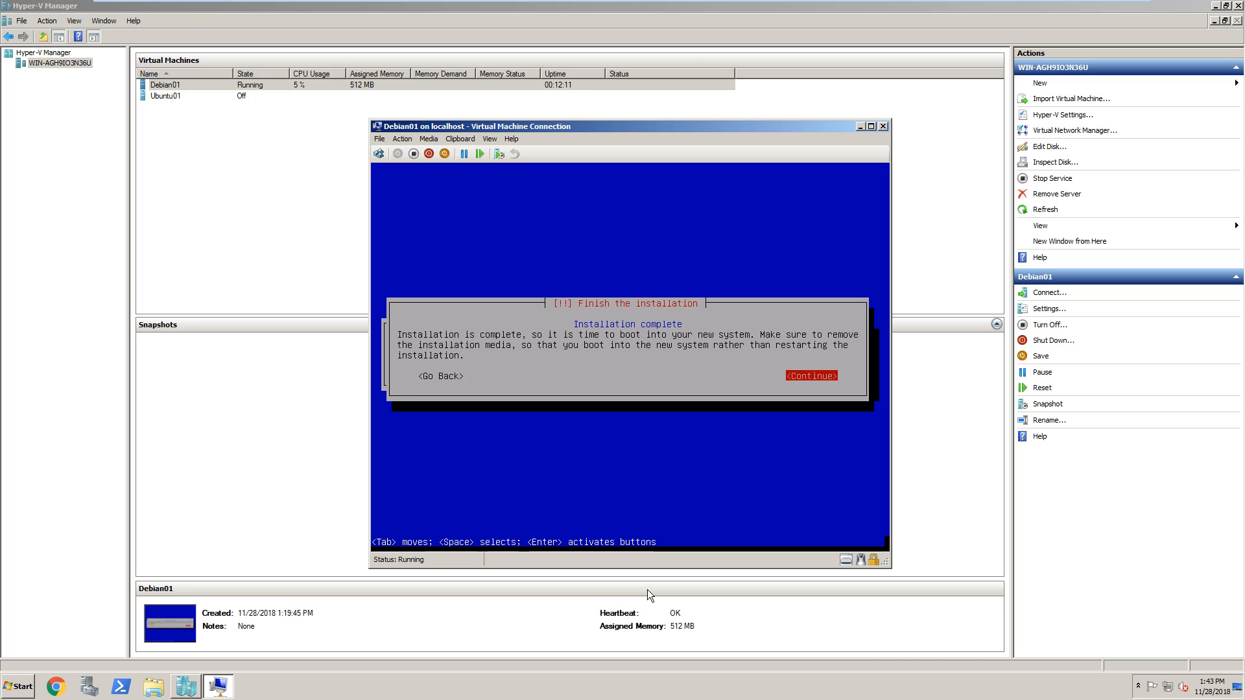
{"action": "key", "text": "Return"}
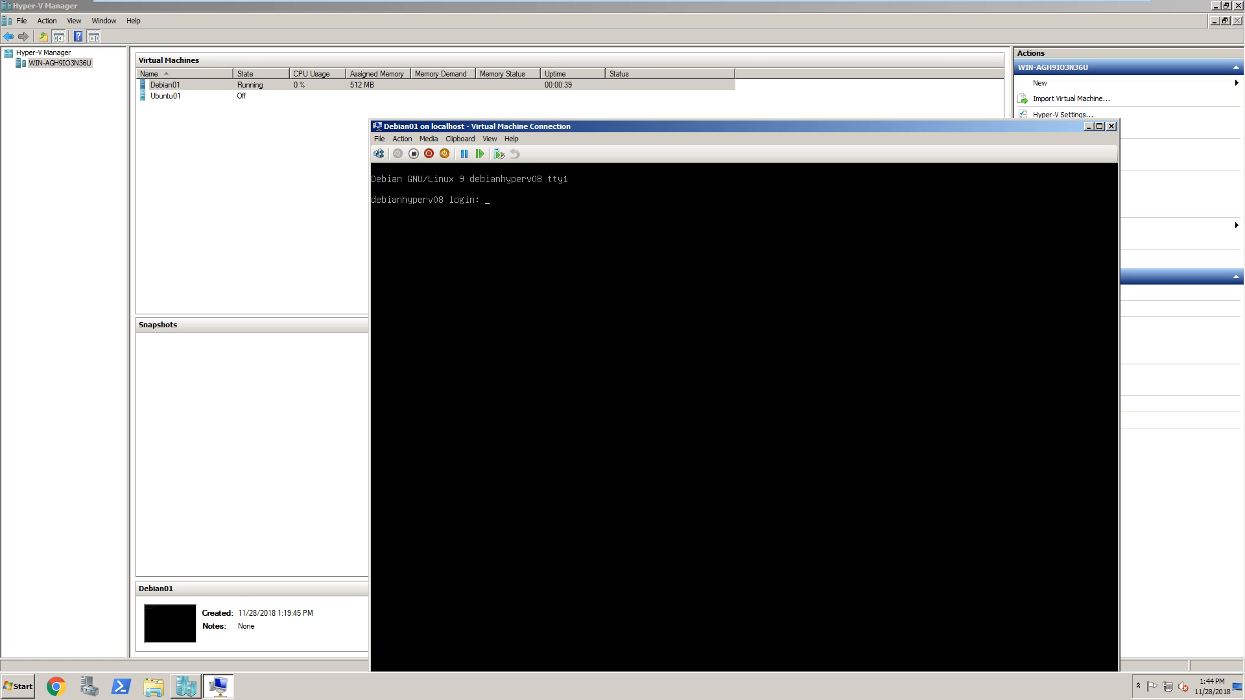
Log in to the new Debian system as root with the account password
{"action": "type", "text": "root"}
{"action": "key", "text": "Return"}
{"action": "key", "text": "Return"}
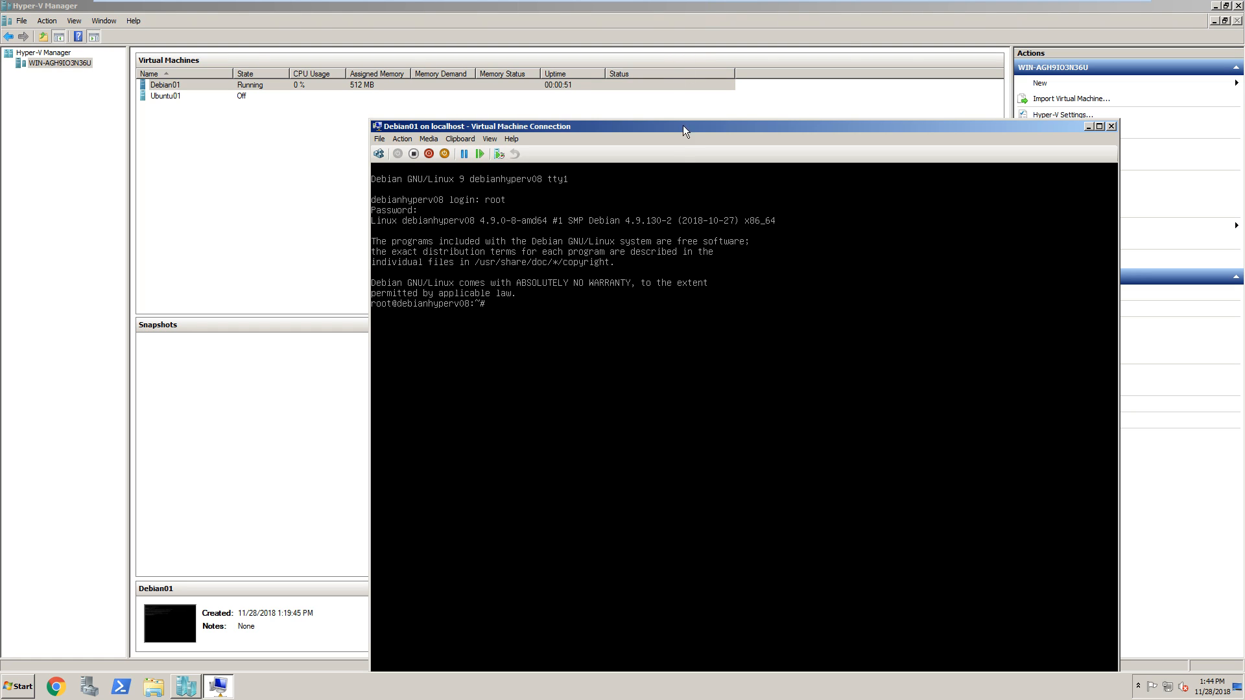
Reposition the Debian01 console window so that it fits completely on the desktop
{"action": "mouse_move", "coordinate": [682, 129]}
{"action": "left_mouse_down"}
{"action": "mouse_move", "coordinate": [671, 88]}
{"action": "mouse_move", "coordinate": [657, 113]}
{"action": "mouse_move", "coordinate": [631, 107]}
{"action": "mouse_move", "coordinate": [672, 93]}
{"action": "left_mouse_up"}
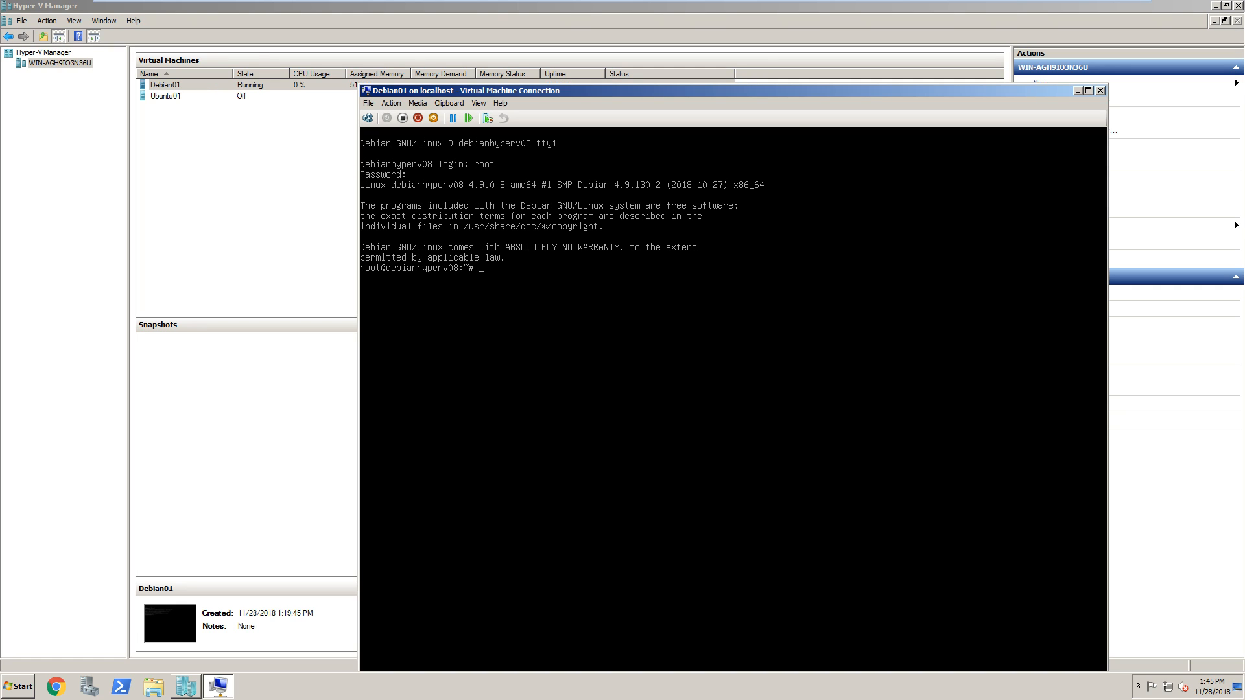
{"action": "left_click_drag", "start_coordinate": [585, 93], "coordinate": [565, 146]}
{"action": "left_click_drag", "start_coordinate": [554, 96], "coordinate": [438, 70]}
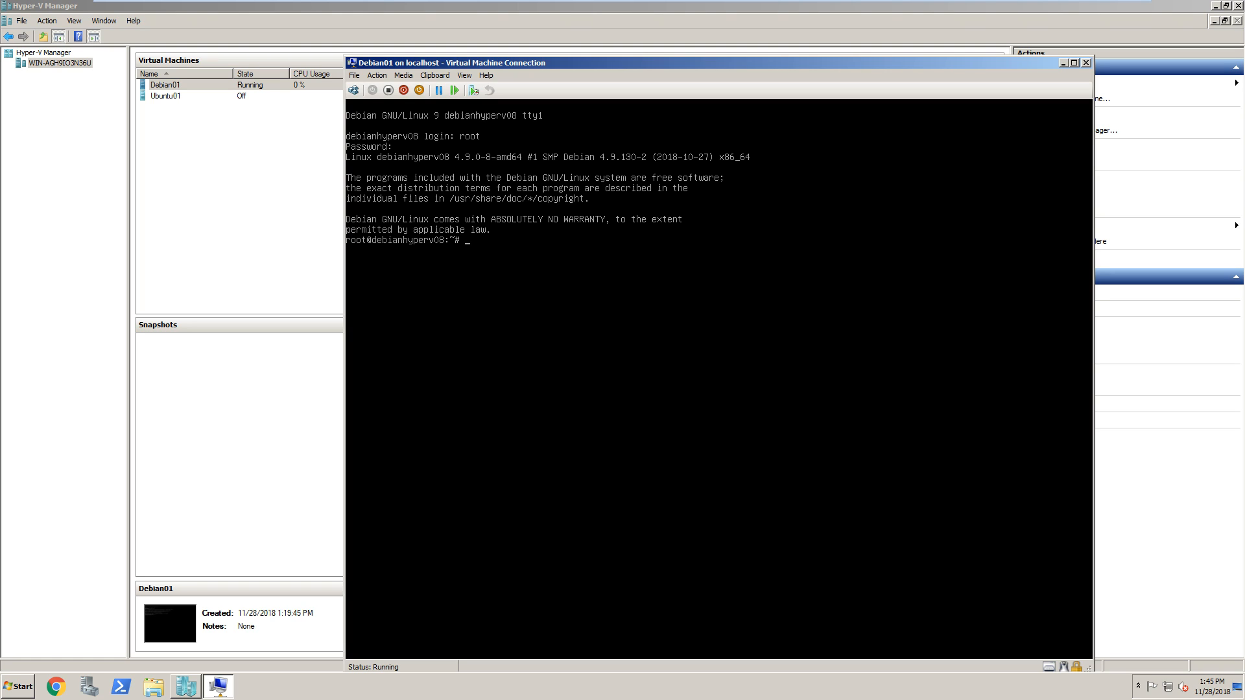
Test the network connection from Debian by pinging 181.41.210.211, and stop the ping
{"action": "type", "text": "ping 181.41.210.211"}
{"action": "key", "text": "Return"}
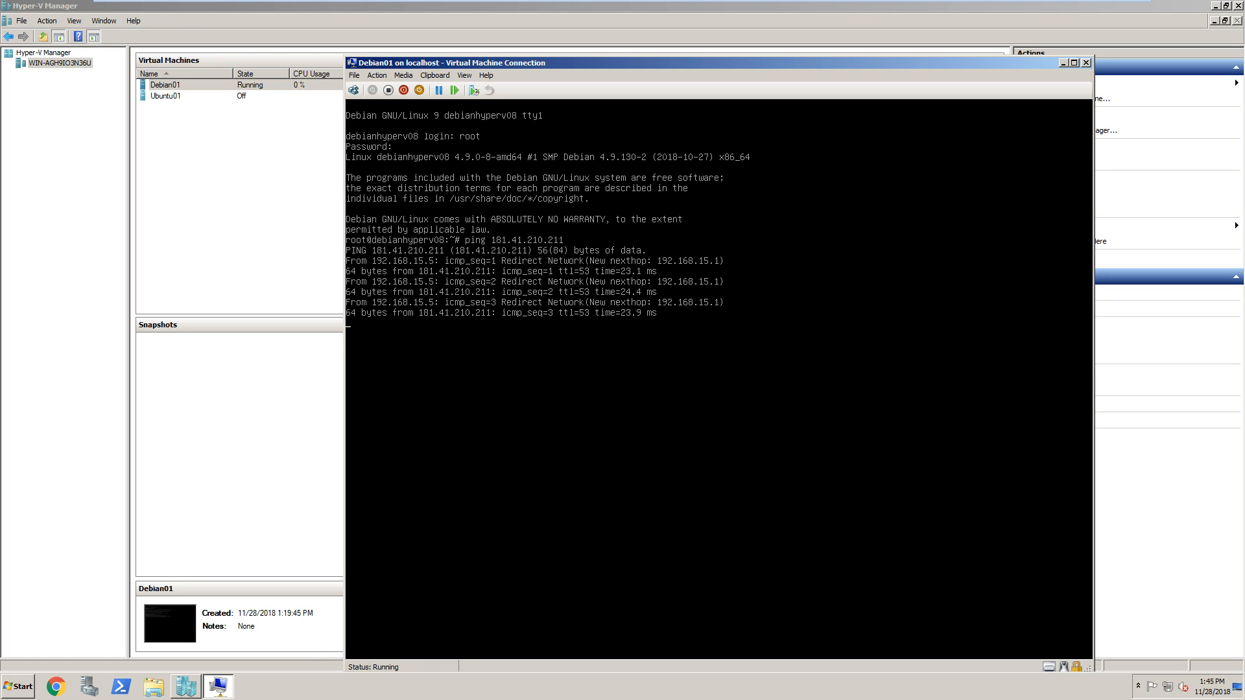
{"action": "key", "text": "ctrl+c"}
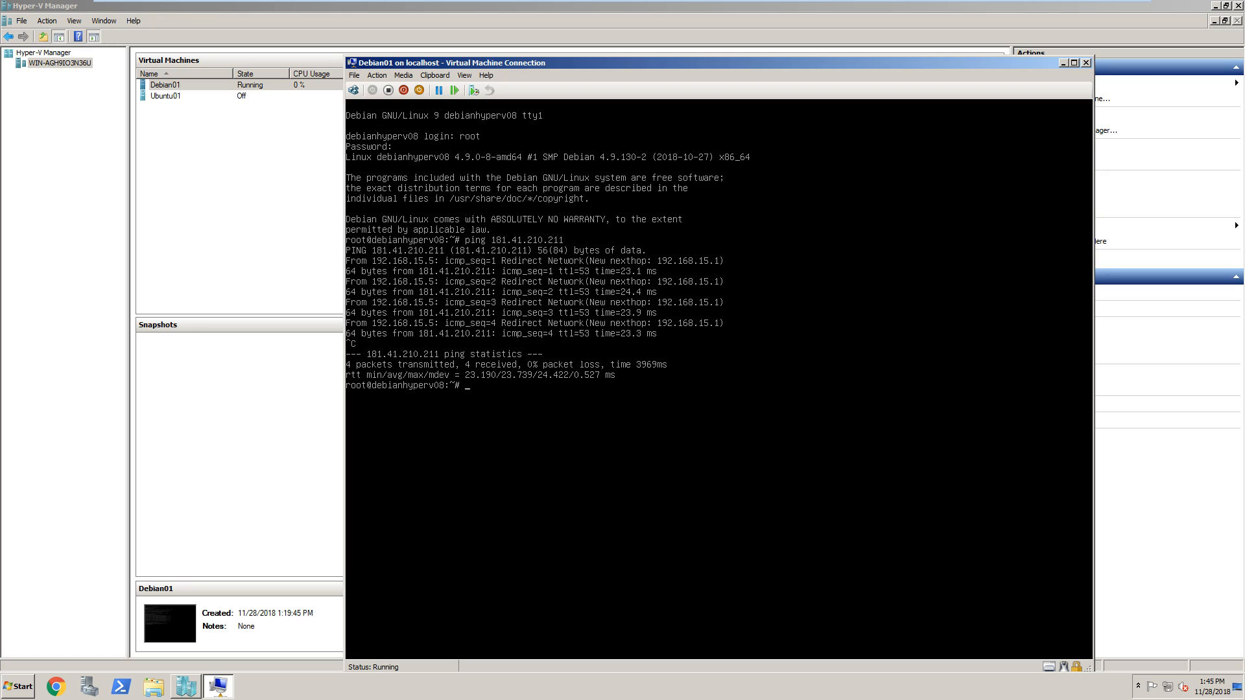
Try sudo su, and install the screenfetch package with apt-get, agreeing to the additional packages
{"action": "type", "text": "sudo su"}
{"action": "key", "text": "Return"}
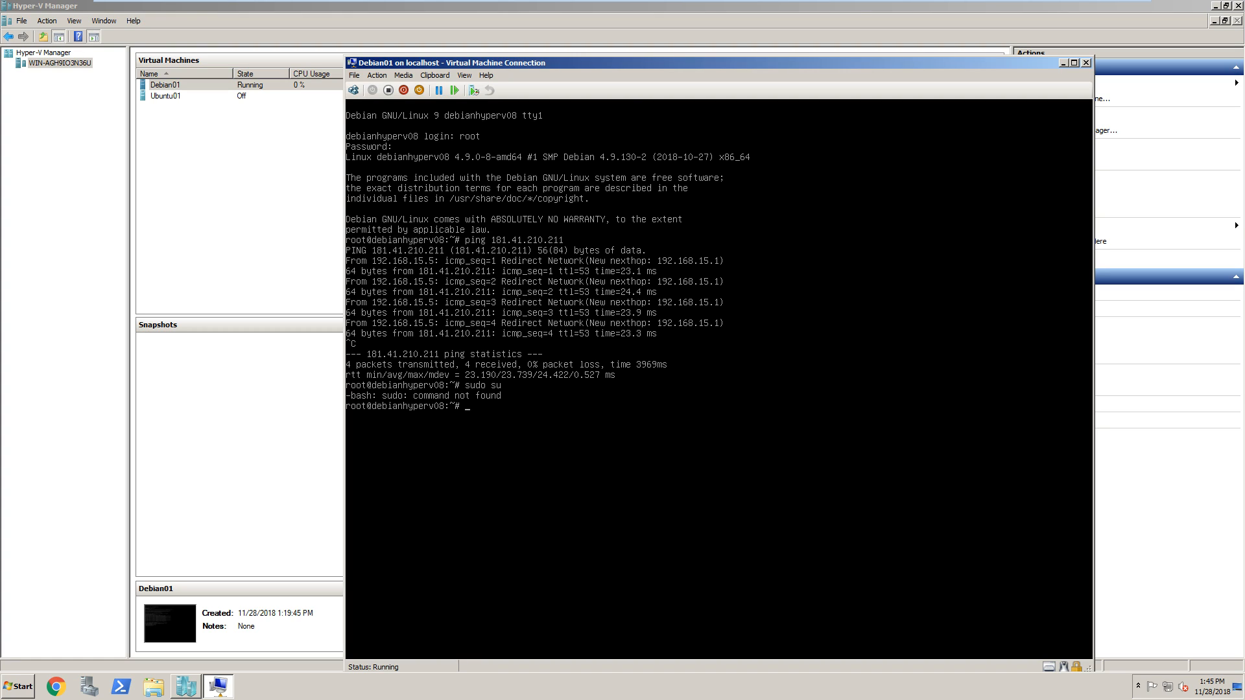
{"action": "type", "text": "apt-get install screenfetch"}
{"action": "key", "text": "Return"}
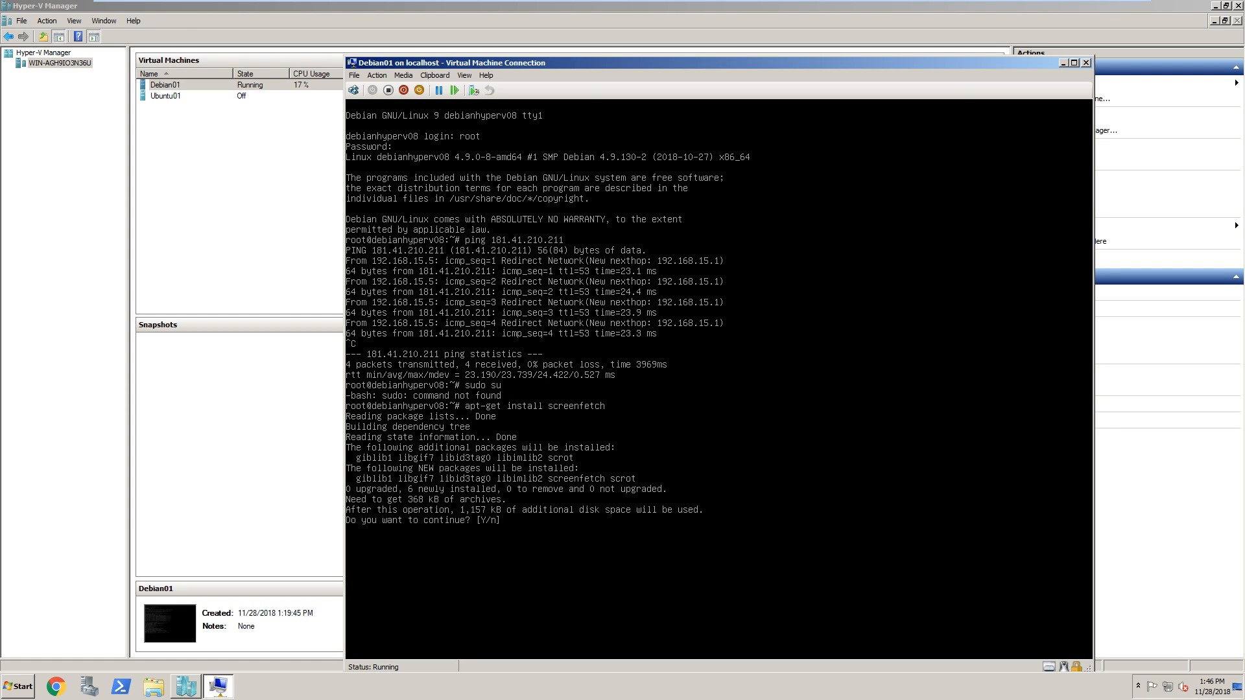
{"action": "type", "text": "y"}
{"action": "key", "text": "Return"}
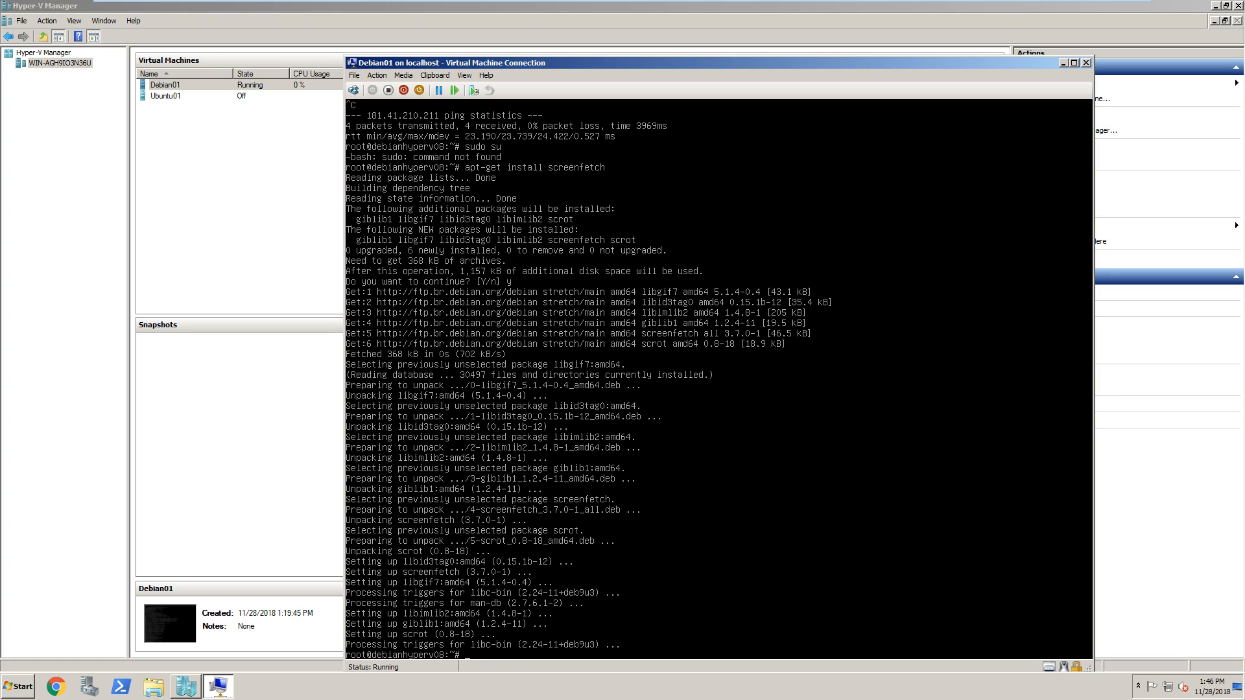
Run screenfetch to view the Debian system's information
{"action": "type", "text": "screenfetch"}
{"action": "key", "text": "Return"}
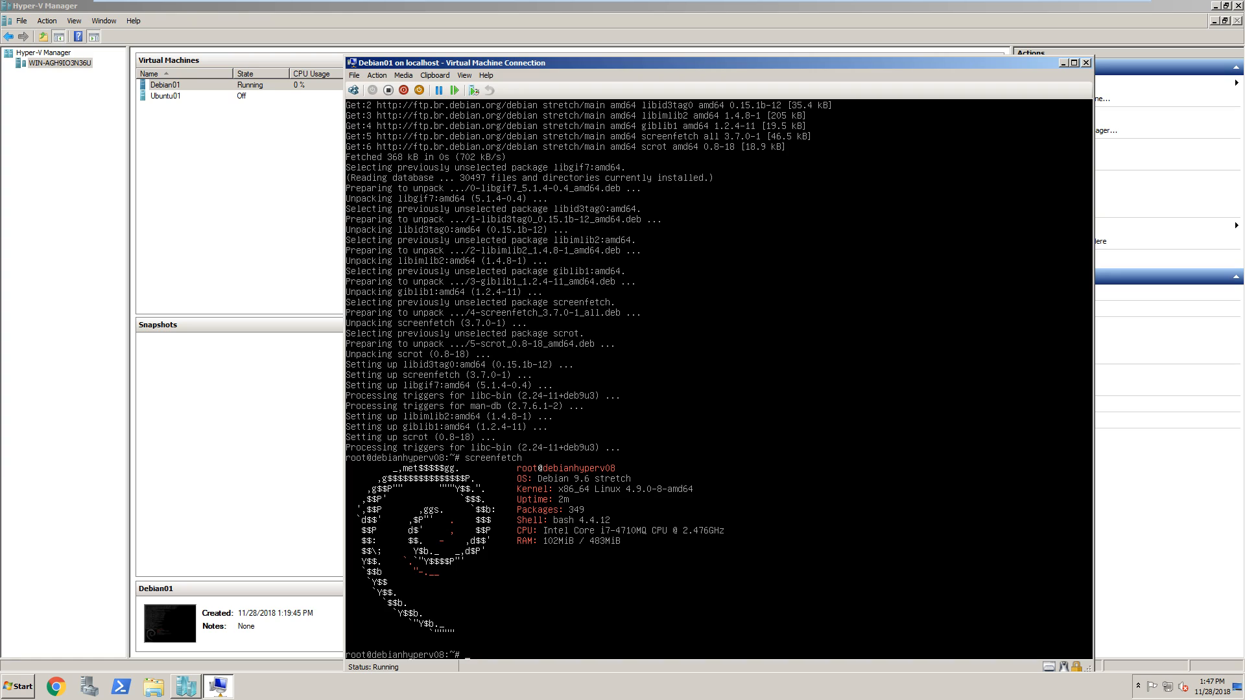
Shut down Debian immediately with shutdown -h now and close the Debian01 console window
{"action": "type", "text": "shutdown -h now"}
{"action": "key", "text": "Return"}
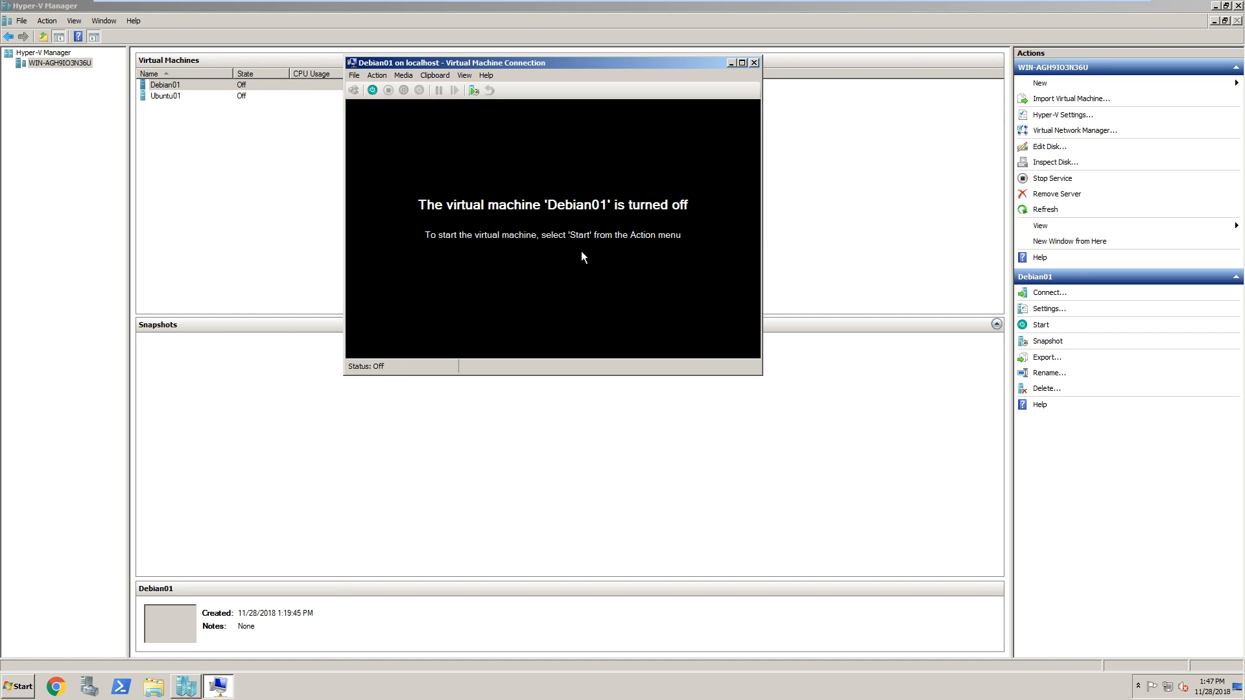
{"action": "left_click", "coordinate": [753, 62]}
Open the settings of the Ubuntu01 virtual machine and close them without changes
{"action": "left_click", "coordinate": [162, 97]}
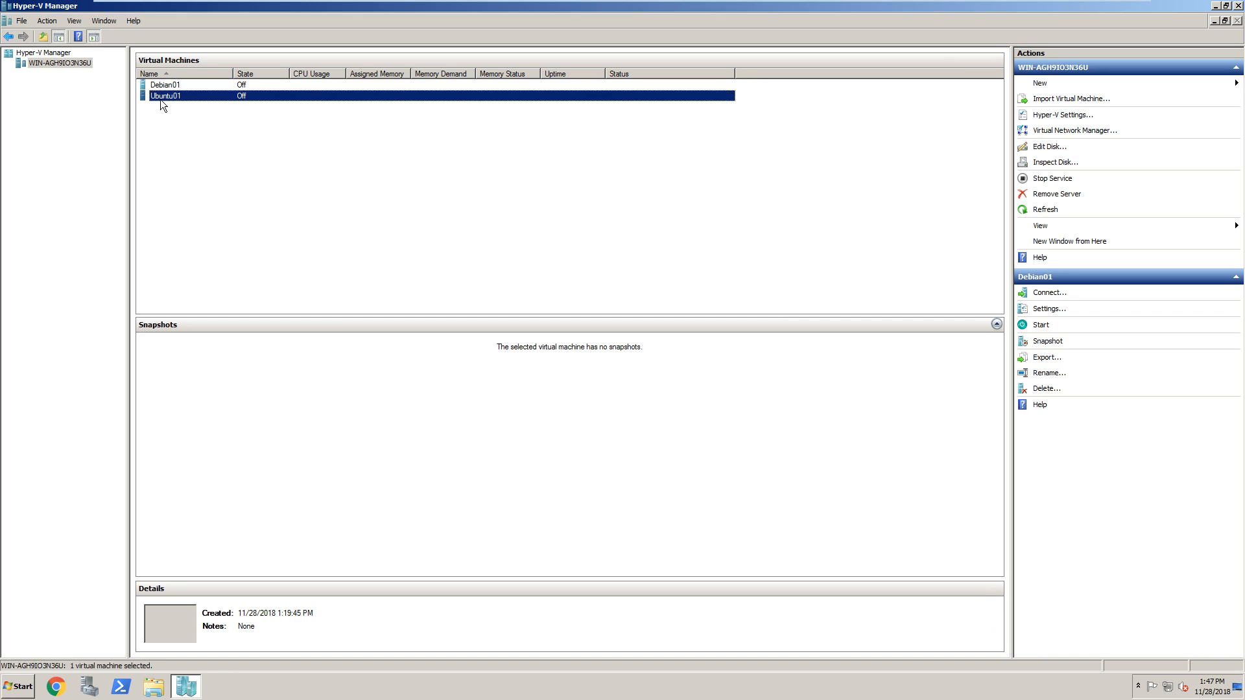
{"action": "right_click", "coordinate": [170, 103]}
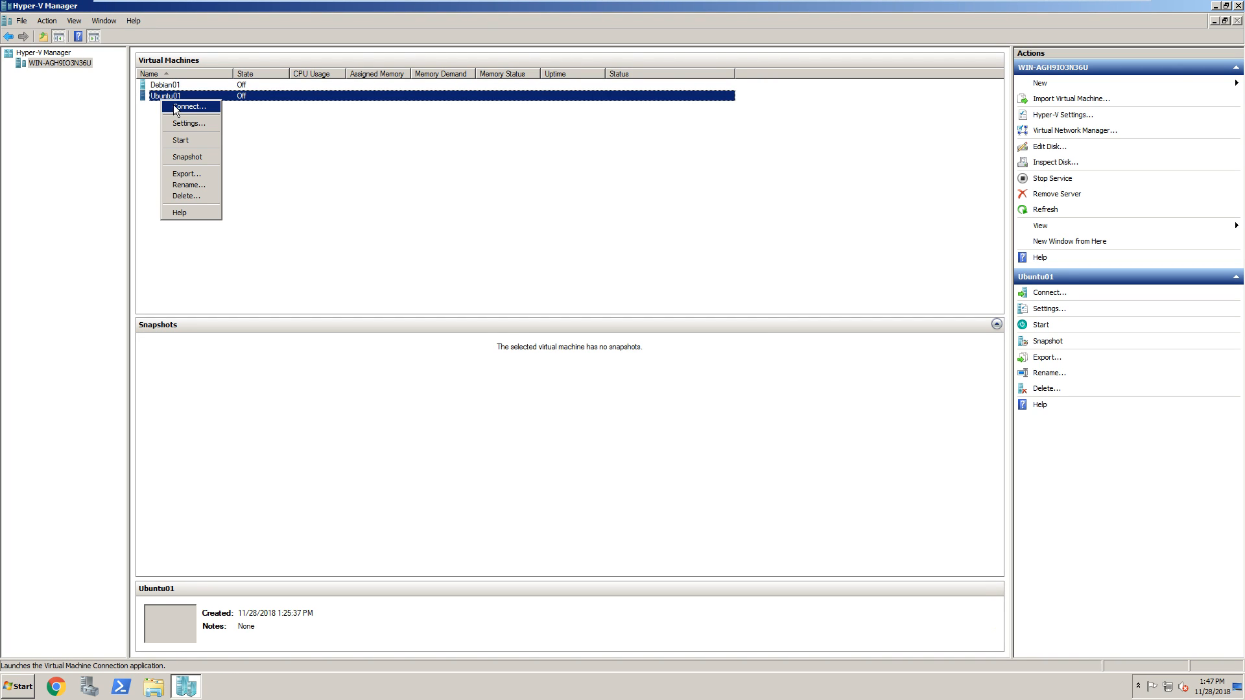
{"action": "left_click", "coordinate": [185, 124]}
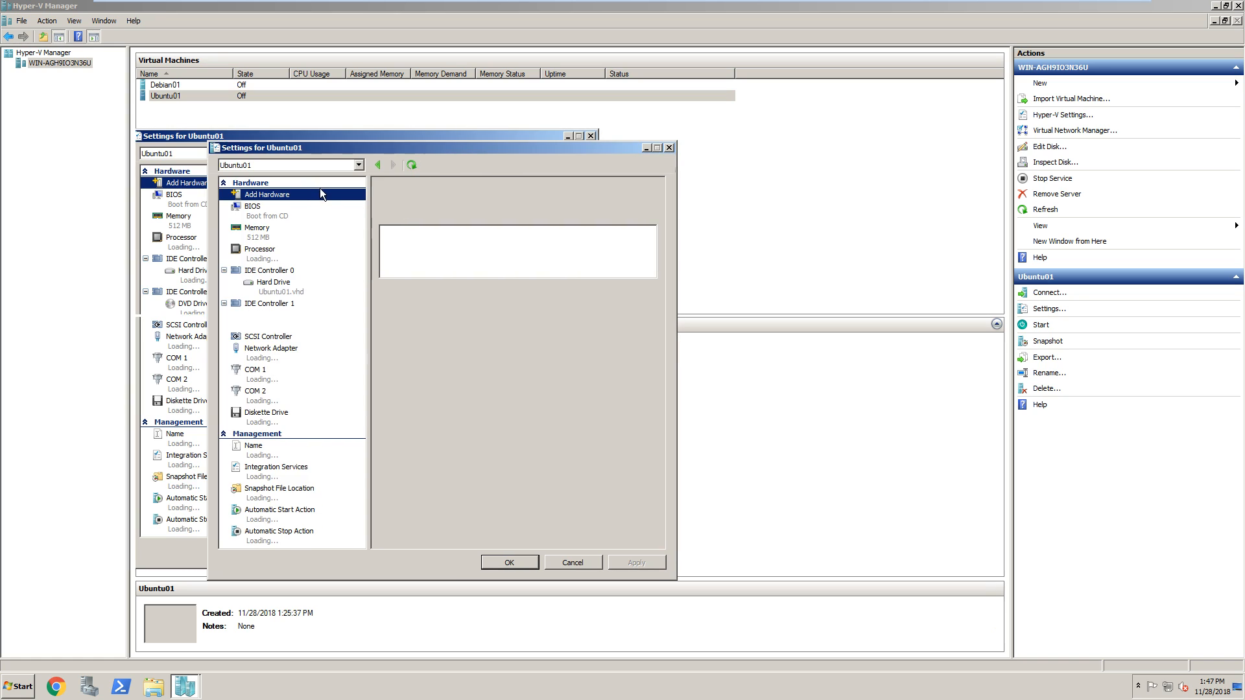
{"action": "left_click", "coordinate": [669, 147]}
Close Hyper-V Manager to return to the desktop
{"action": "mouse_move", "coordinate": [655, 6]}
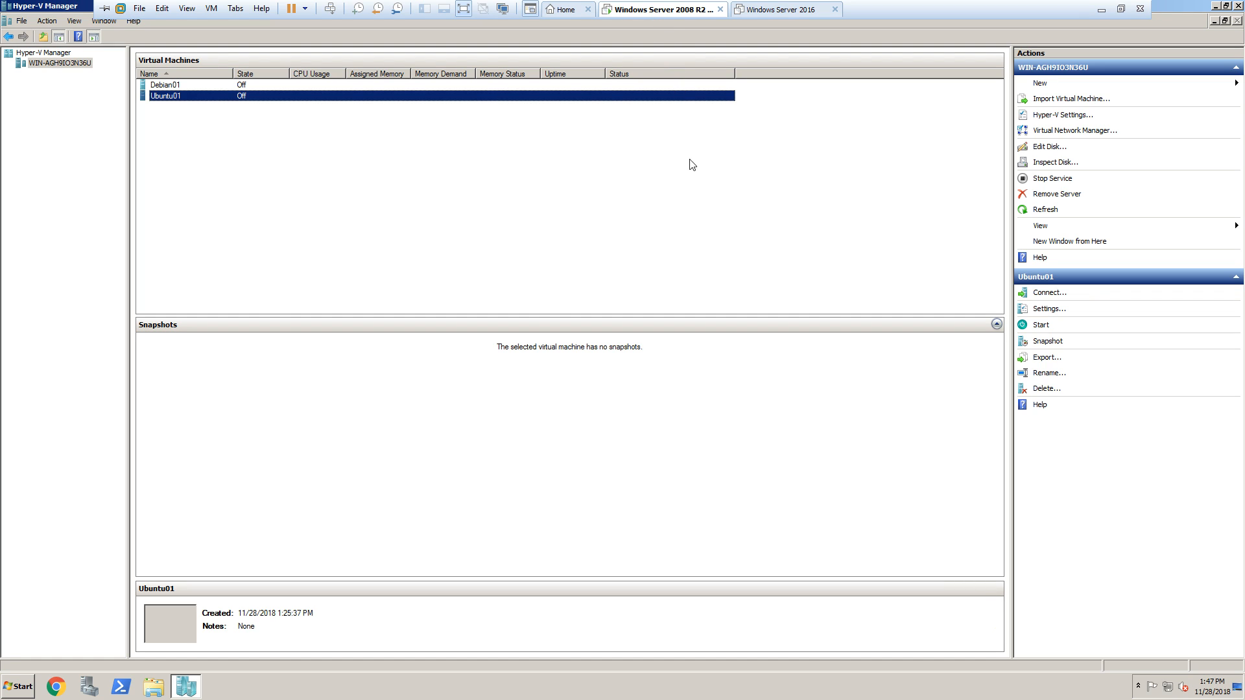
{"action": "left_click", "coordinate": [1239, 5]}
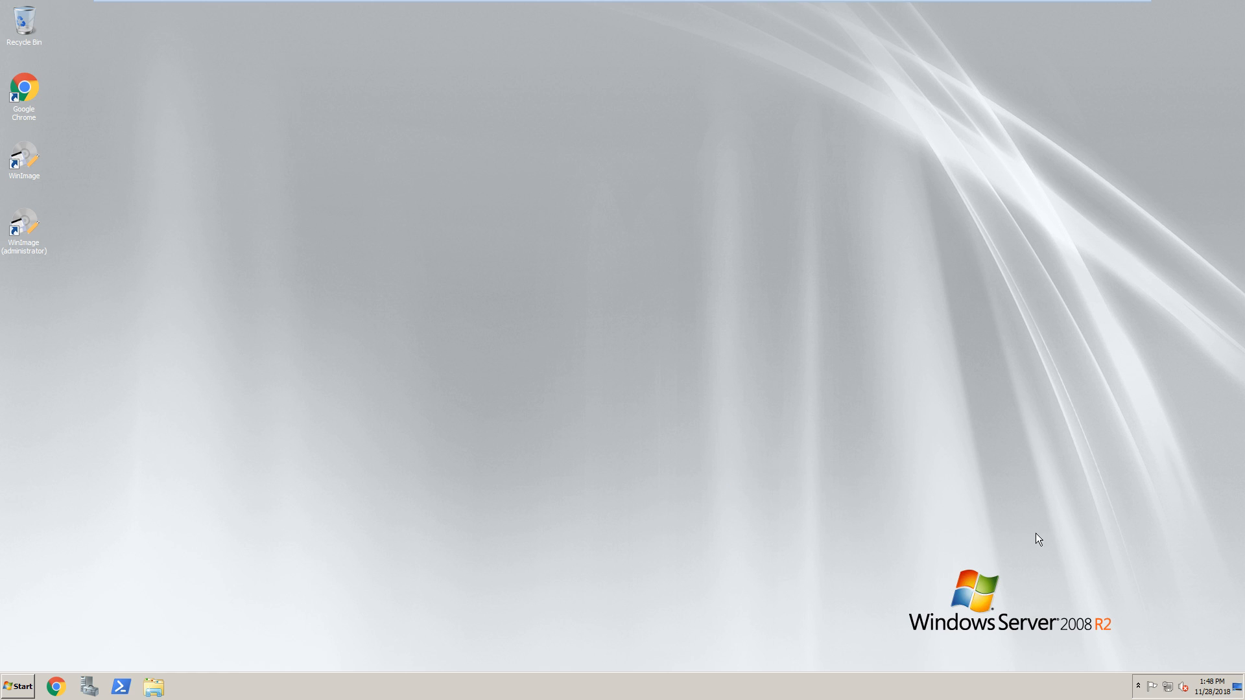
{"action": "left_click_drag", "start_coordinate": [329, 228], "coordinate": [615, 518]}
{"action": "left_click_drag", "start_coordinate": [421, 243], "coordinate": [836, 542]}
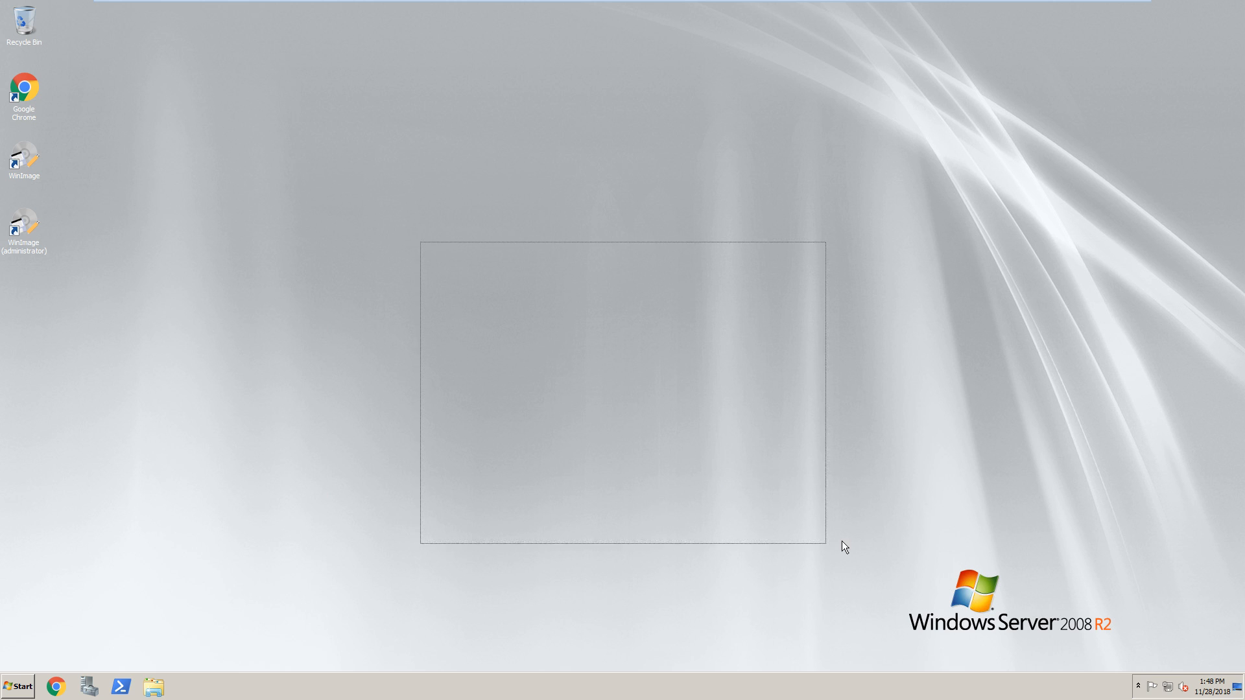
{"action": "left_click", "coordinate": [14, 690]}
{"action": "left_click", "coordinate": [54, 321]}
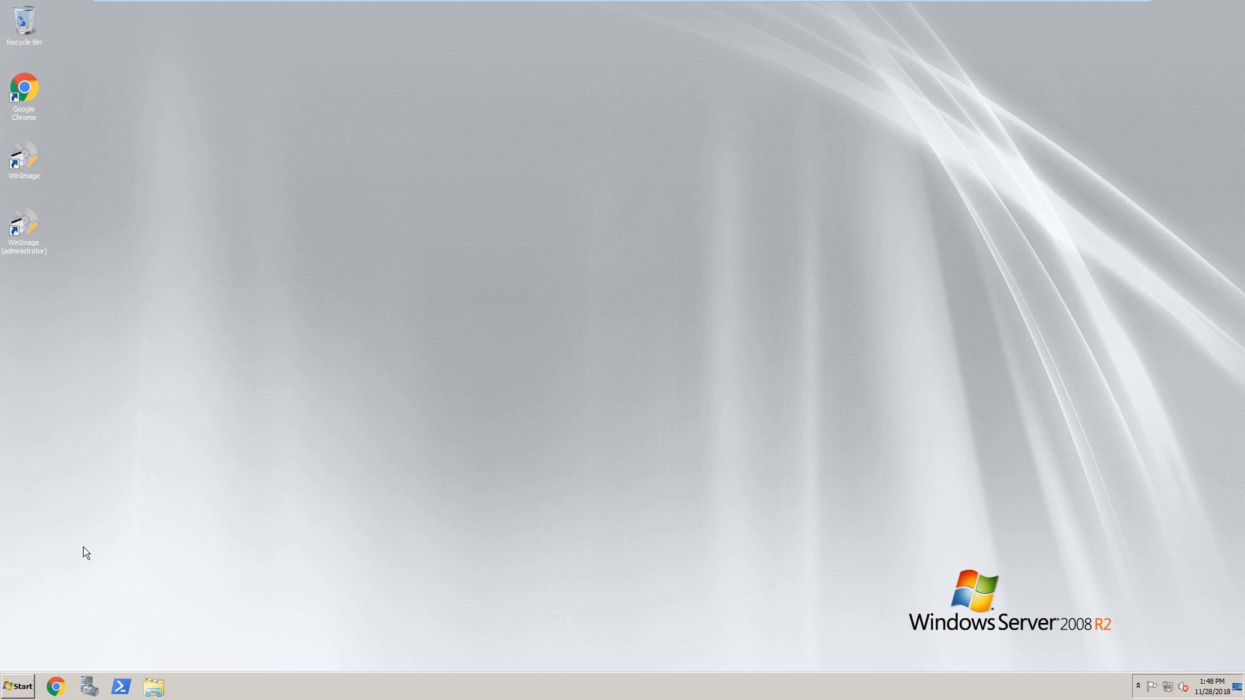
{"action": "left_click", "coordinate": [13, 689]}
{"action": "left_click", "coordinate": [489, 322]}
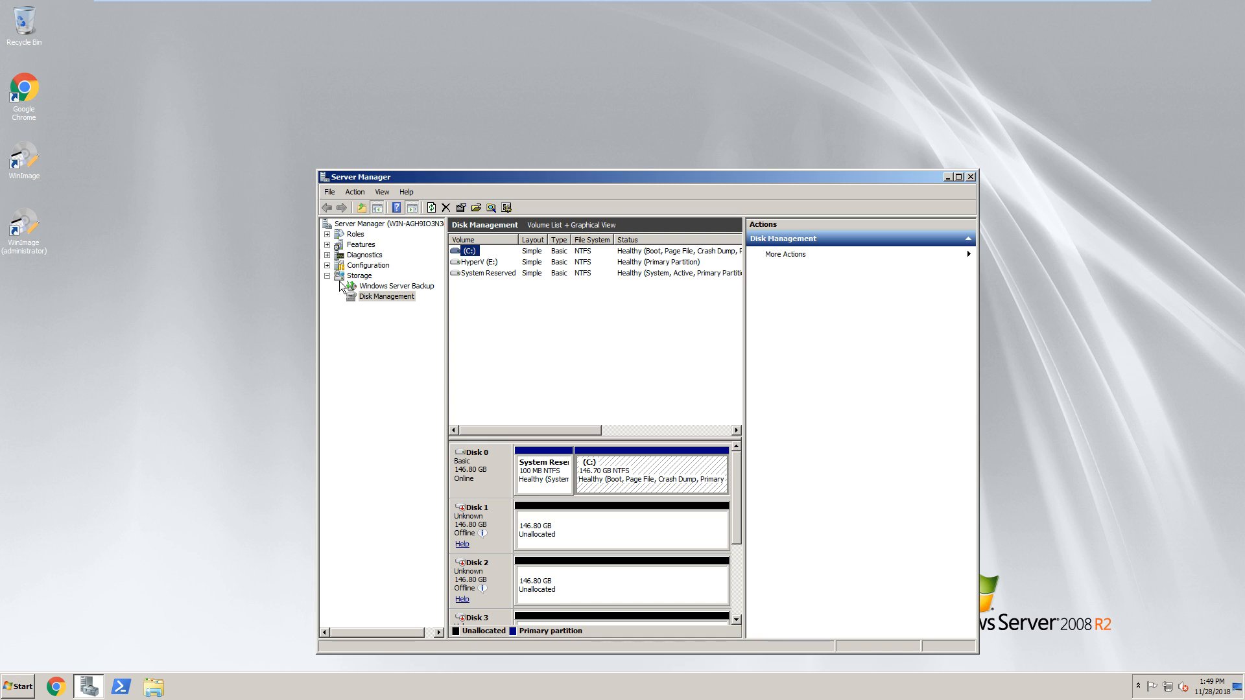
Review the Server Manager overview, from the server summary through the roles, features and support sections
{"action": "left_click", "coordinate": [343, 225]}
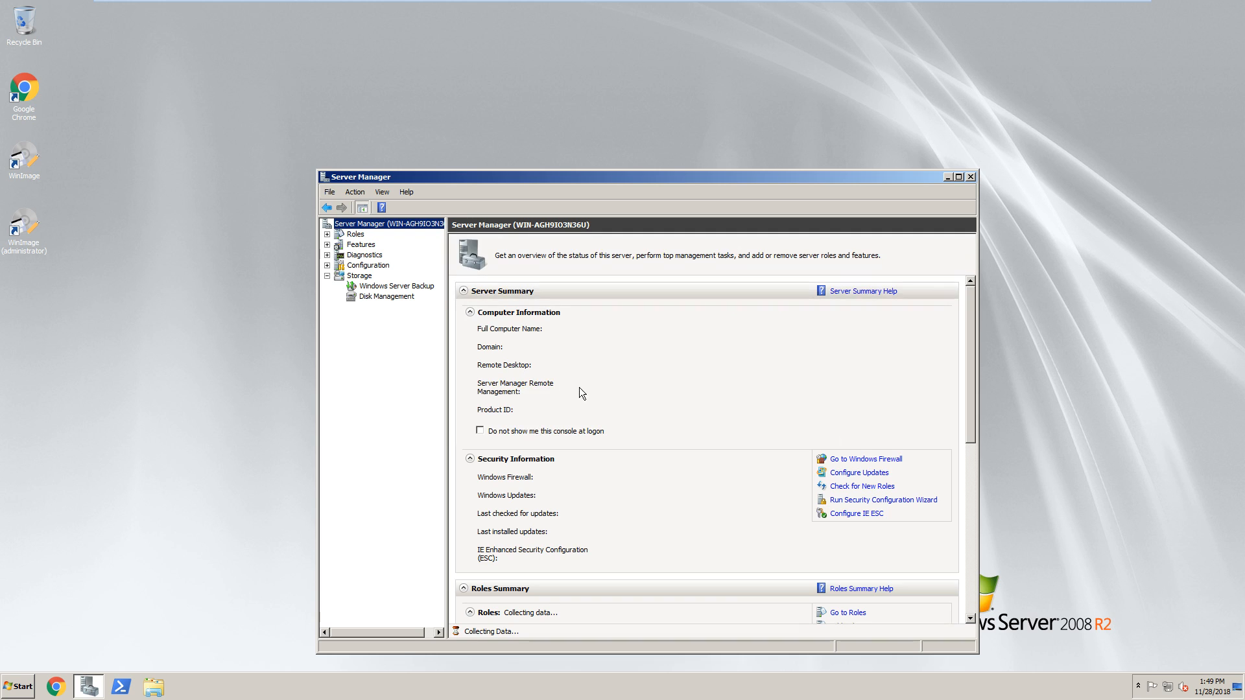
{"action": "left_click_drag", "start_coordinate": [975, 410], "coordinate": [965, 555]}
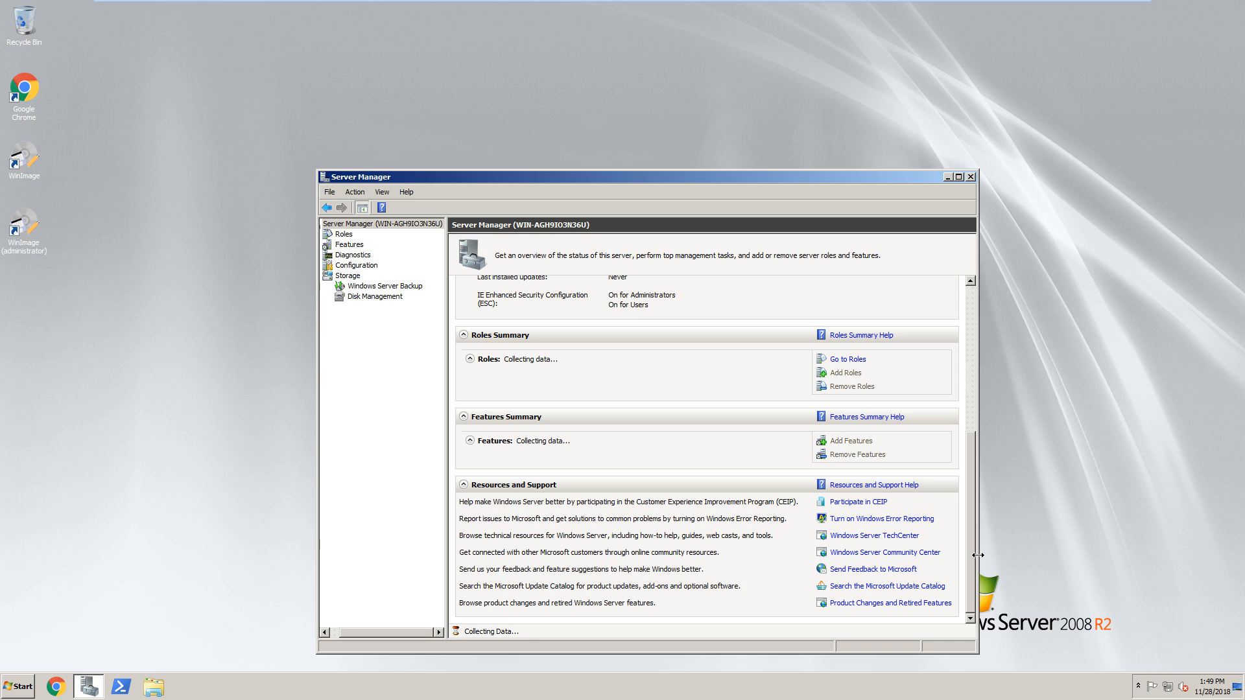
{"action": "left_click_drag", "start_coordinate": [972, 518], "coordinate": [973, 461]}
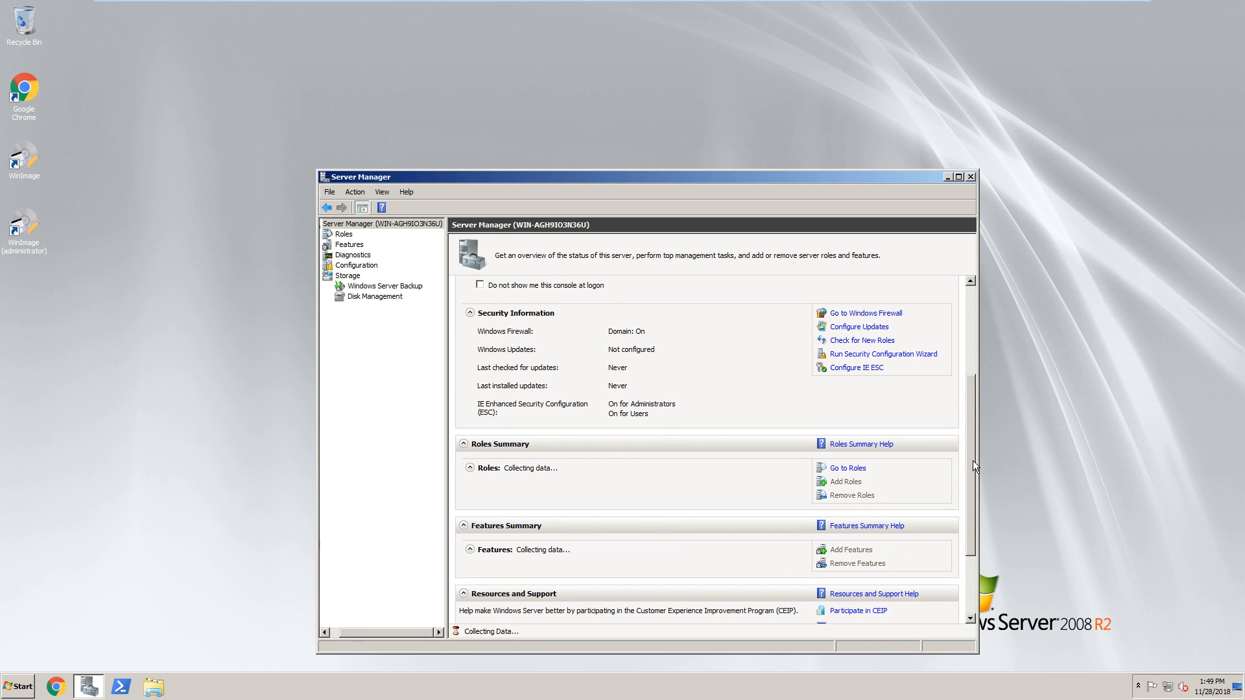
{"action": "left_click_drag", "start_coordinate": [973, 460], "coordinate": [983, 347]}
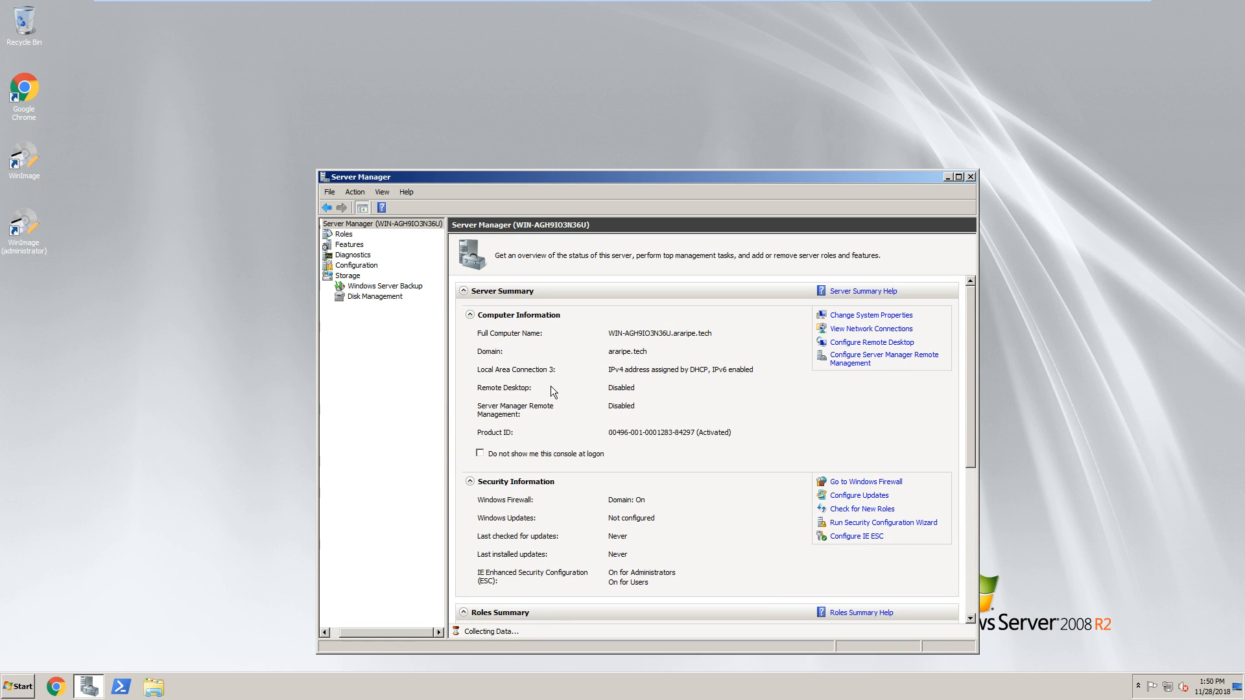
Open the server's Remote Desktop configuration, close Server Manager, and place the System Properties window mid-screen
{"action": "left_click", "coordinate": [885, 344]}
{"action": "left_click_drag", "start_coordinate": [814, 177], "coordinate": [979, 178]}
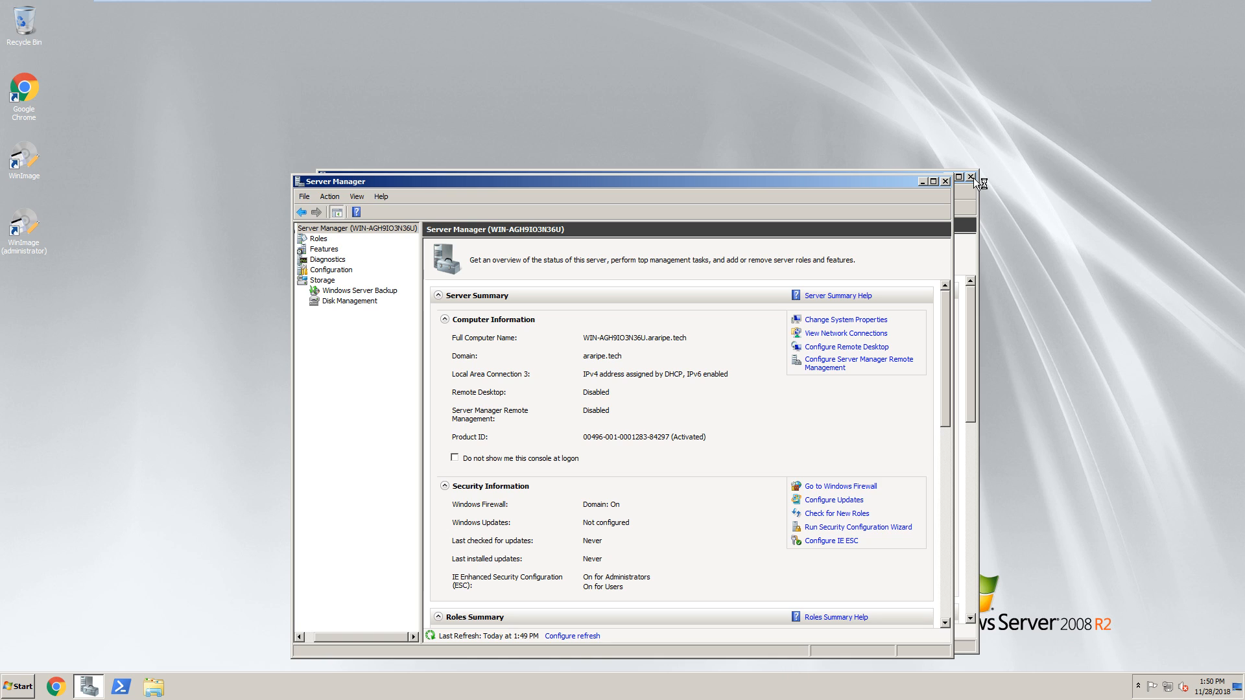
{"action": "left_click", "coordinate": [945, 182]}
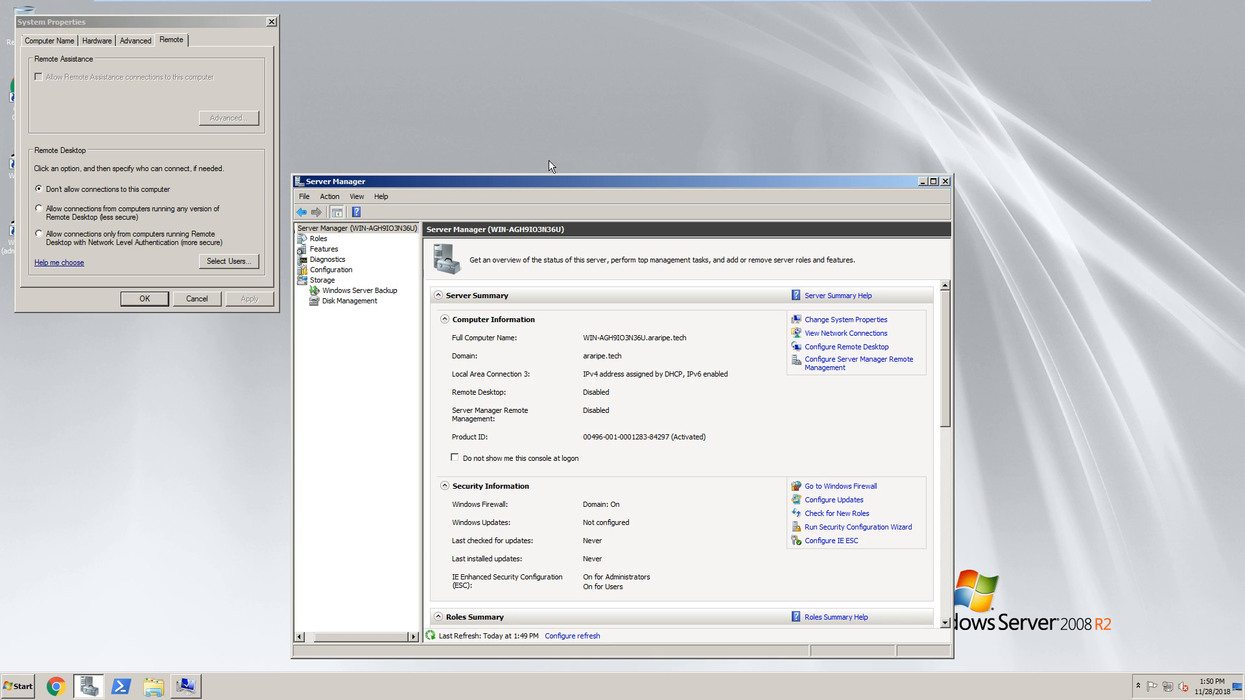
{"action": "left_click_drag", "start_coordinate": [121, 20], "coordinate": [583, 157]}
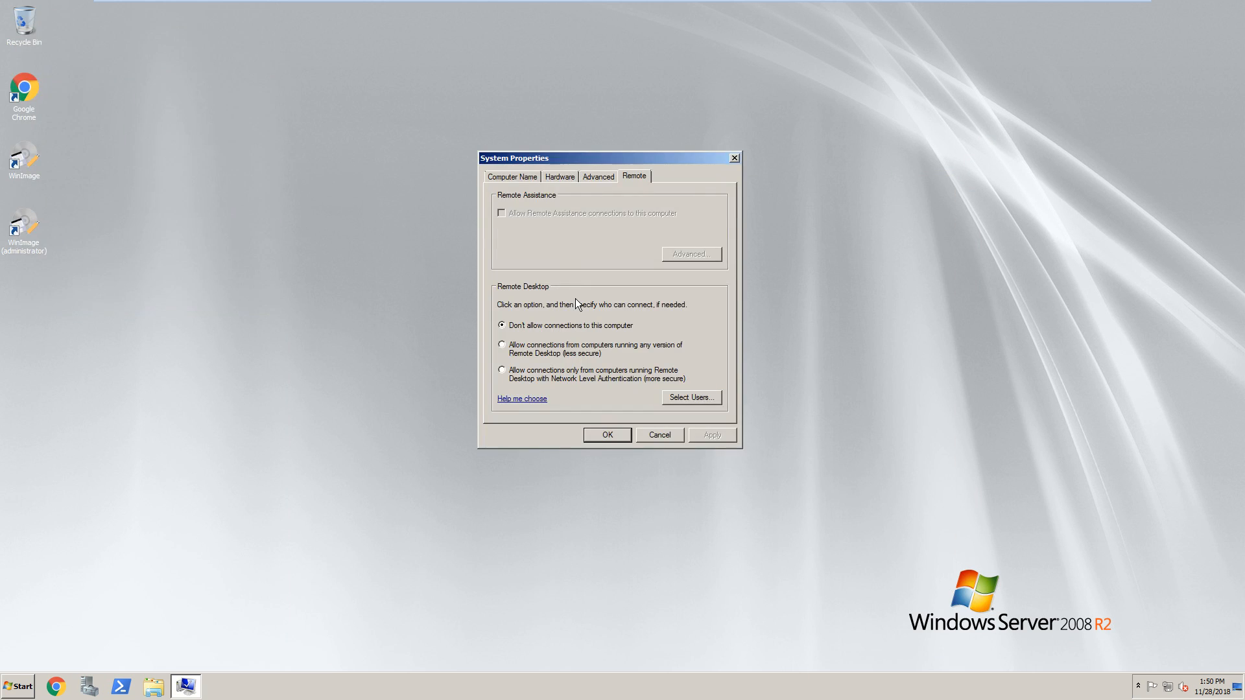
Allow connections from computers running any version of Remote Desktop, accept the firewall exception, and apply the setting
{"action": "left_click", "coordinate": [543, 345]}
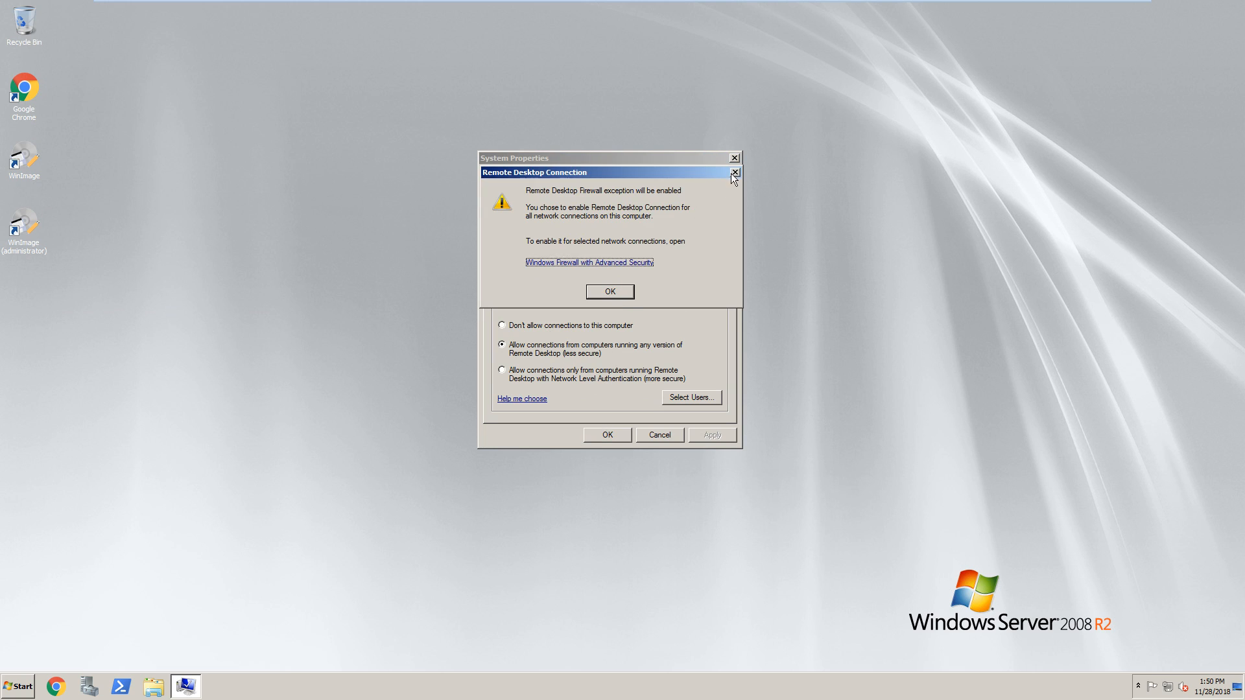
{"action": "left_click", "coordinate": [627, 291]}
{"action": "left_click", "coordinate": [705, 435]}
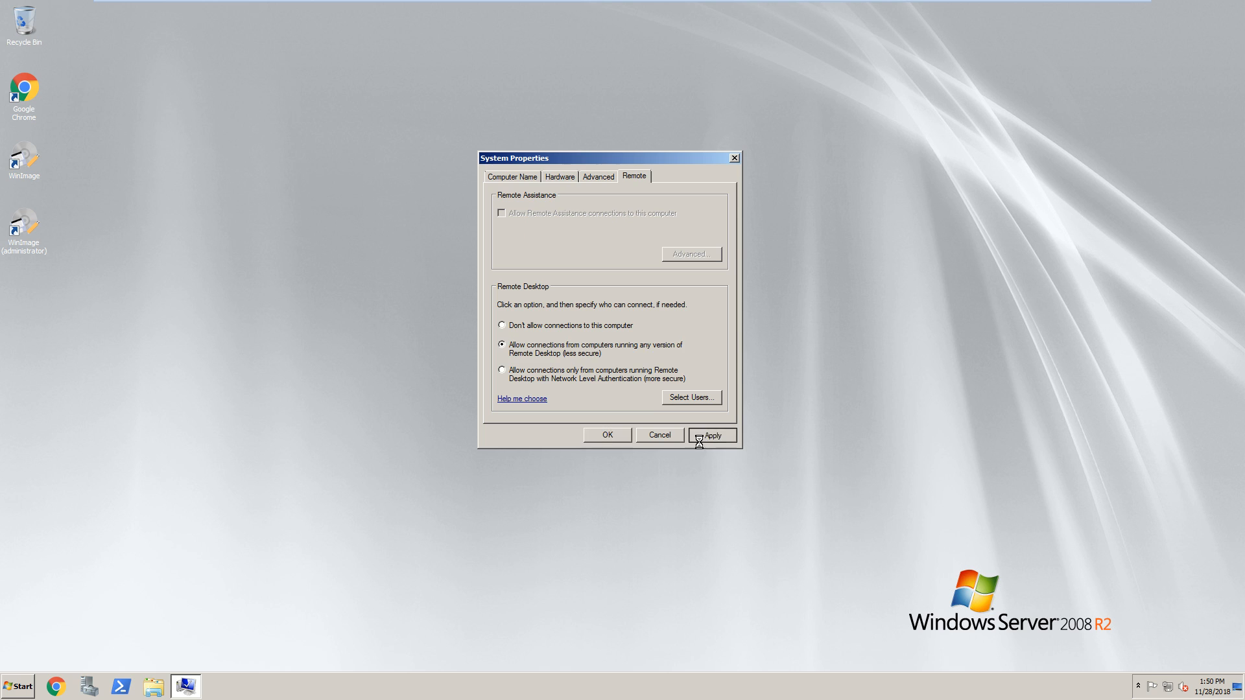
{"action": "left_click", "coordinate": [603, 436]}
{"action": "mouse_move", "coordinate": [721, 3]}
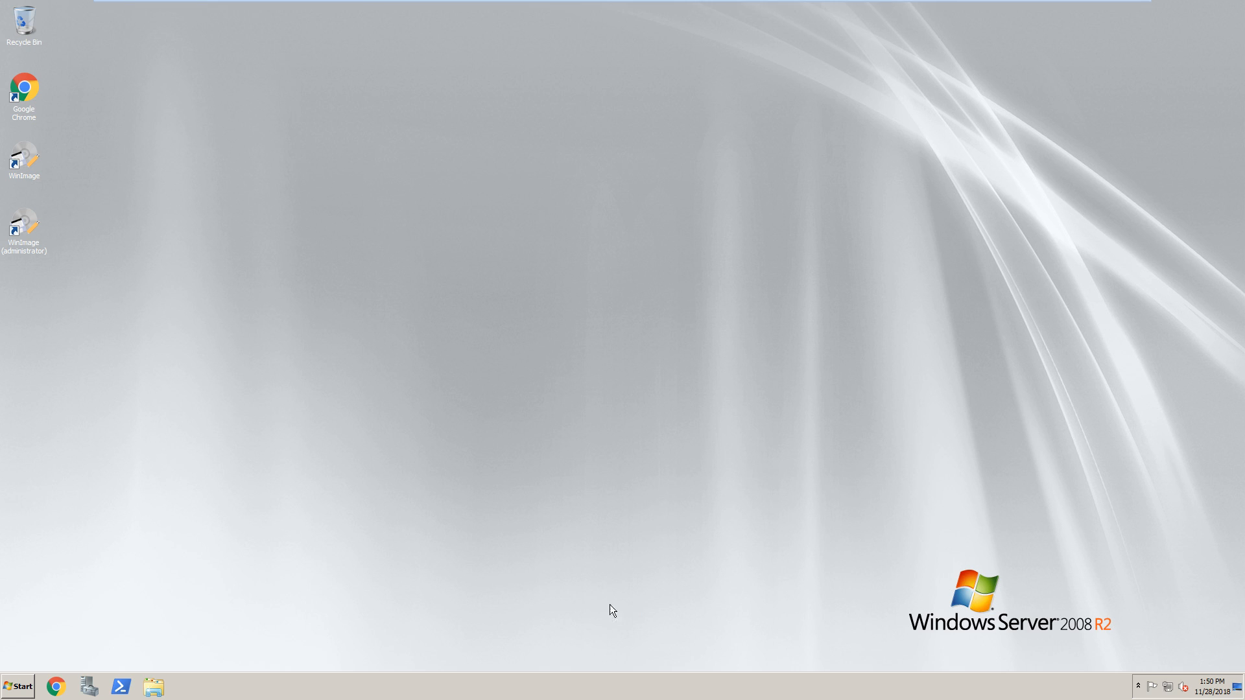
Run ipconfig in a Command Prompt to view the server's network configuration
{"action": "left_click", "coordinate": [13, 689]}
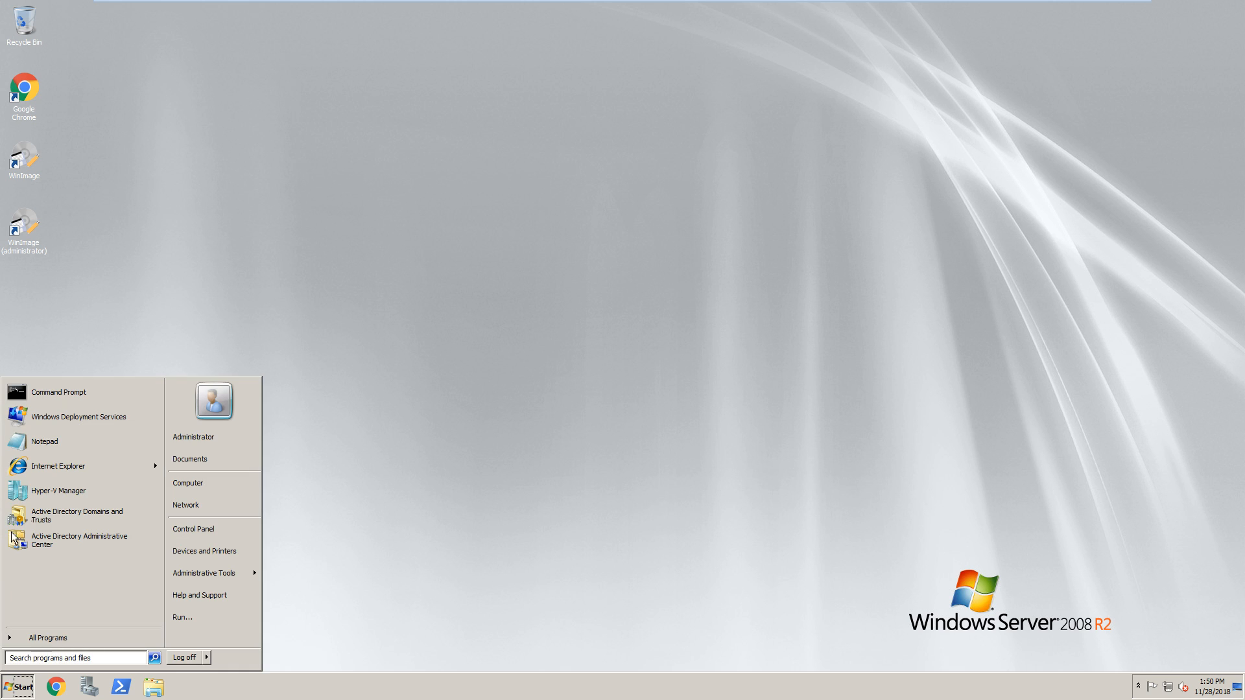
{"action": "left_click", "coordinate": [56, 402]}
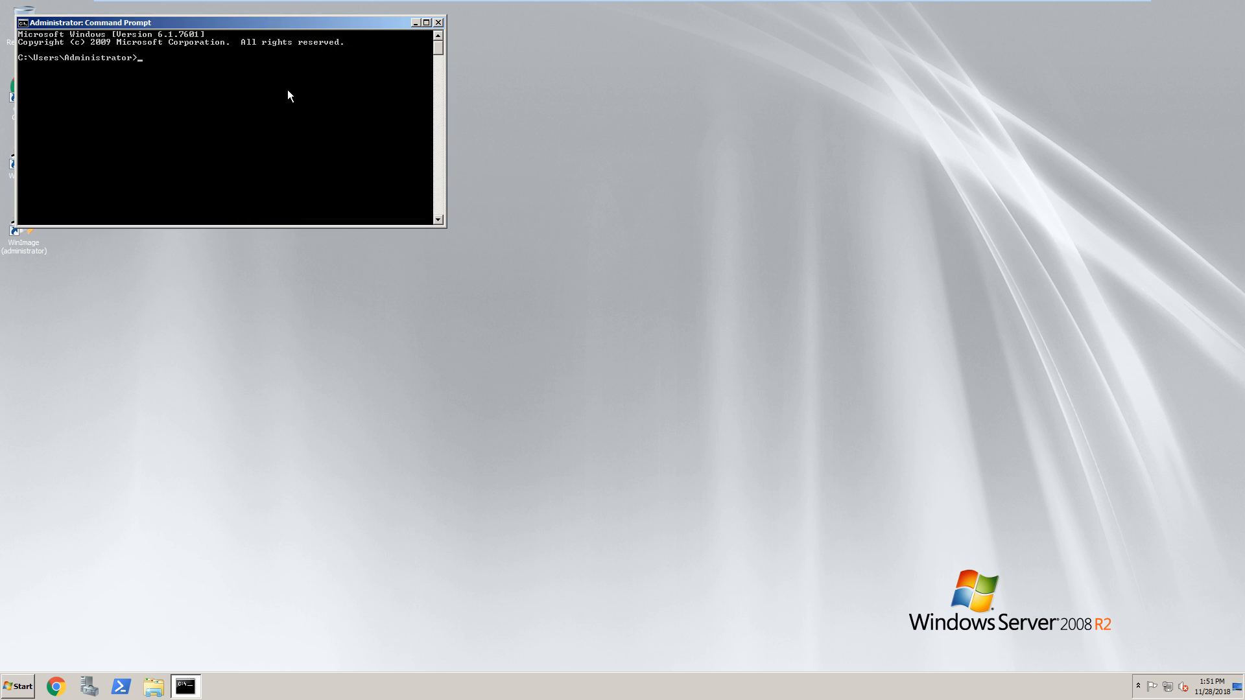
{"action": "type", "text": "ipconfig"}
{"action": "key", "text": "Return"}
{"action": "left_click_drag", "start_coordinate": [273, 30], "coordinate": [459, 72]}
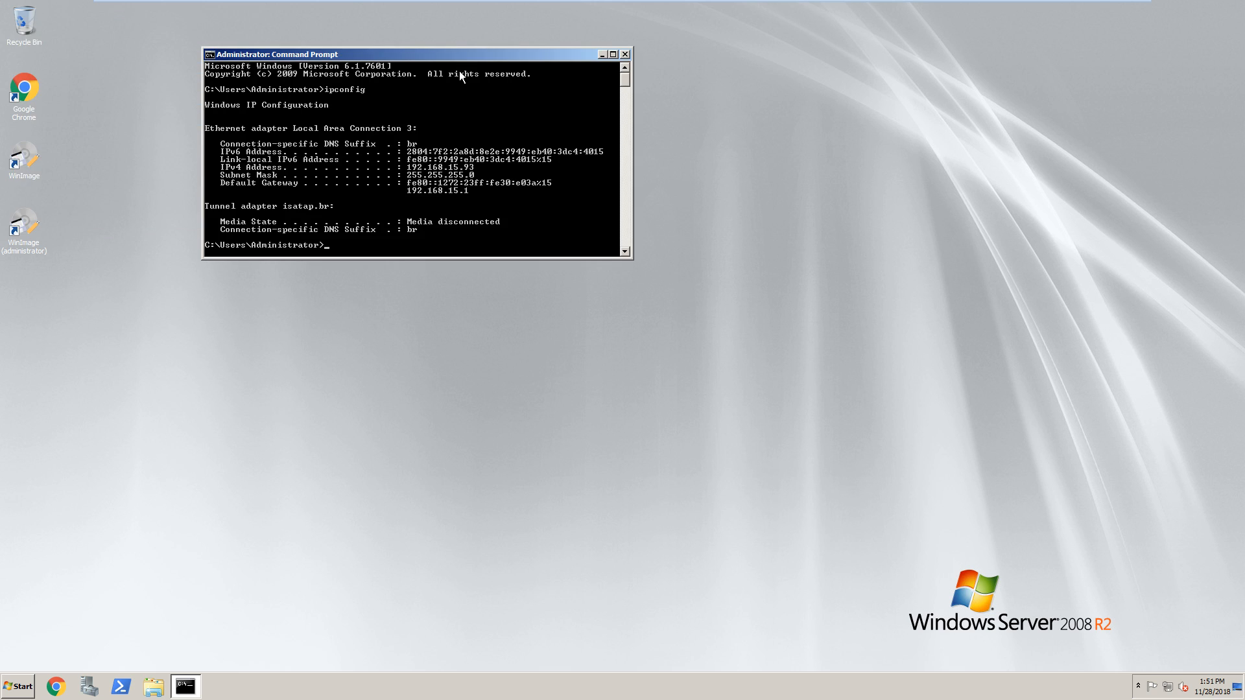
{"action": "mouse_move", "coordinate": [523, 2]}
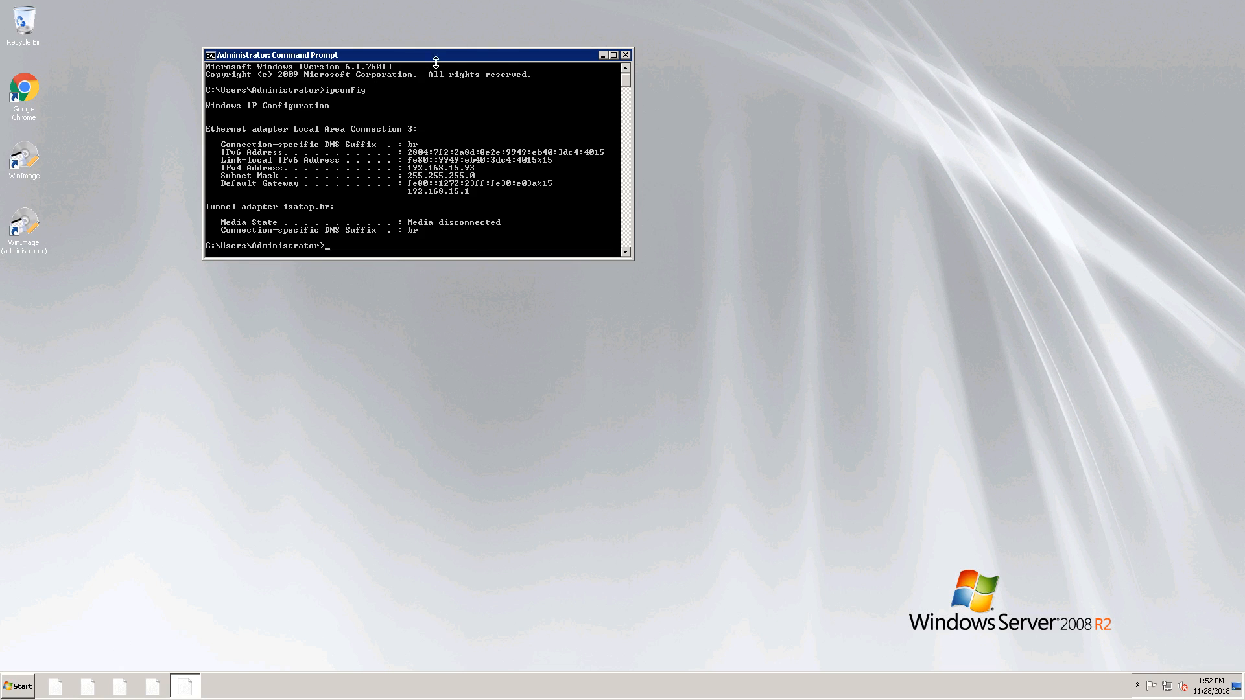
{"action": "left_click_drag", "start_coordinate": [506, 55], "coordinate": [574, 62]}
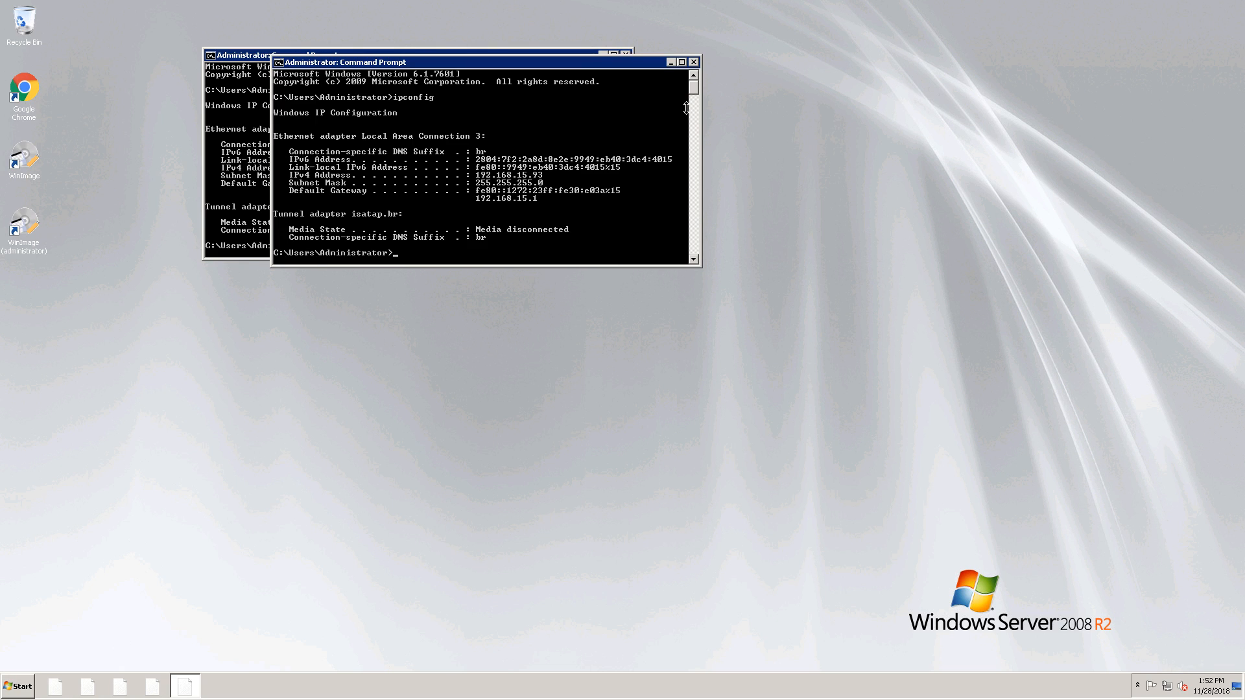
{"action": "left_click_drag", "start_coordinate": [686, 56], "coordinate": [686, 108]}
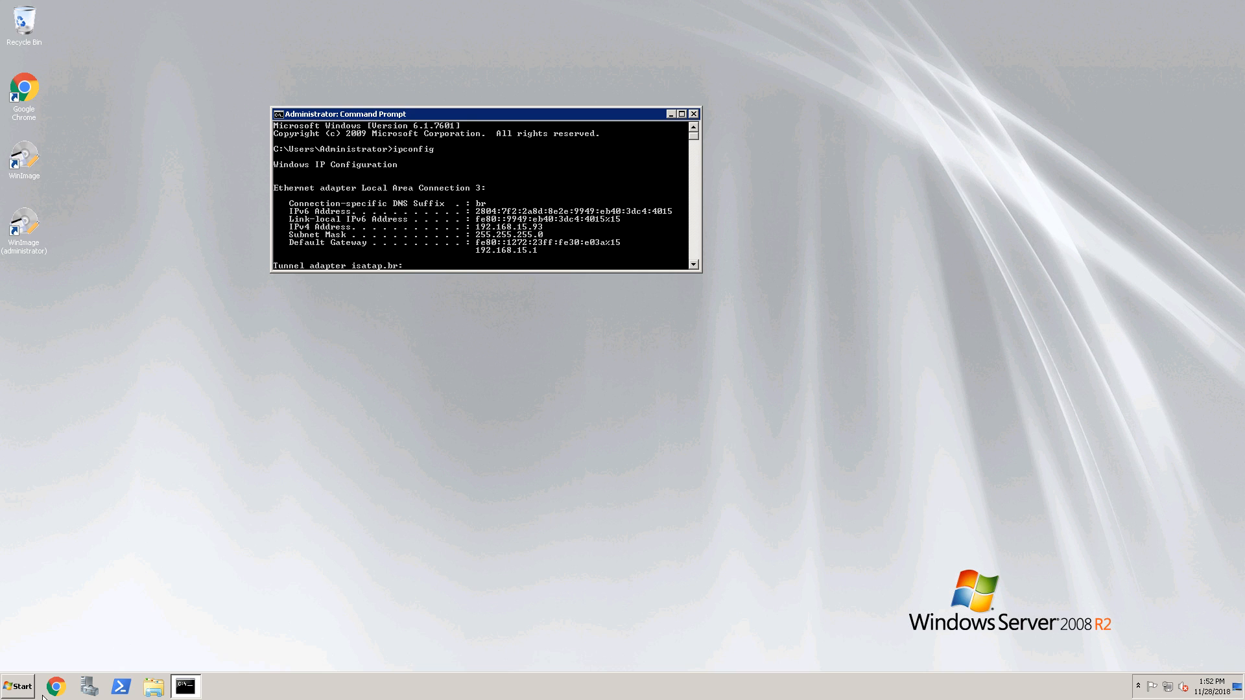
Shut down the Windows Server from the Command Prompt with shutdown -s
{"action": "left_click", "coordinate": [9, 691]}
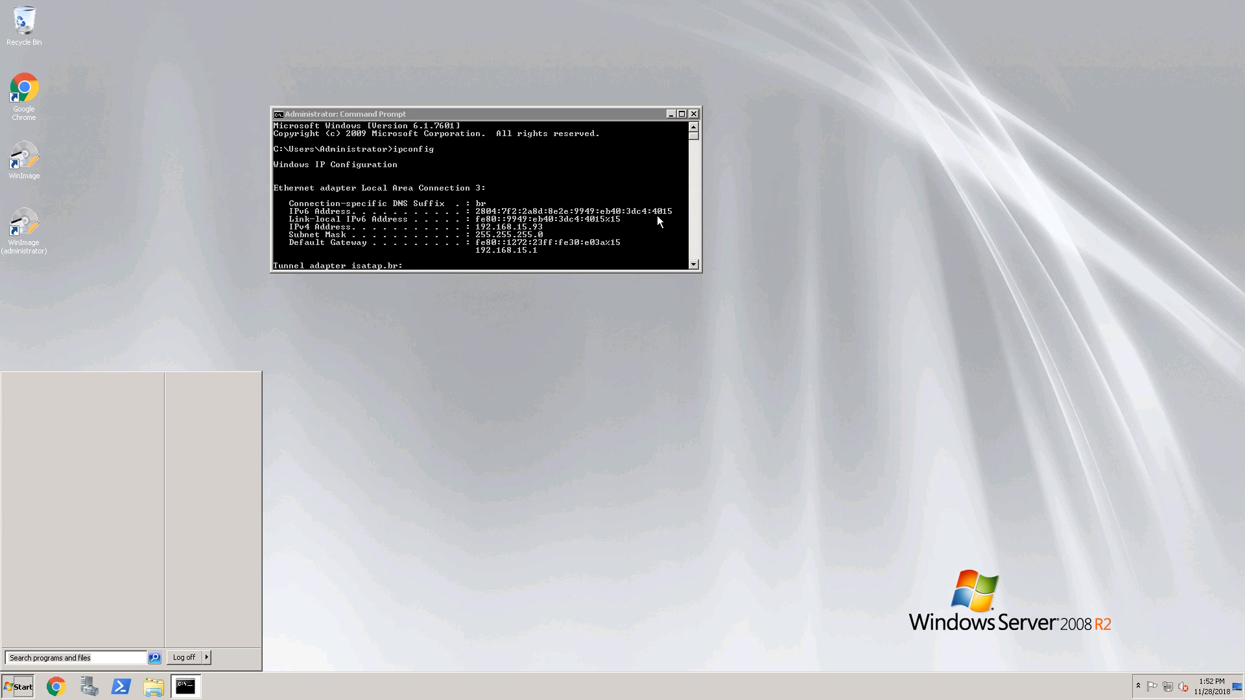
{"action": "left_click", "coordinate": [682, 249]}
{"action": "scroll", "coordinate": [694, 262], "scroll_direction": "down", "scroll_amount": 13}
{"action": "scroll", "coordinate": [693, 262], "scroll_direction": "down", "scroll_amount": 10}
{"action": "type", "text": "shittdow"}
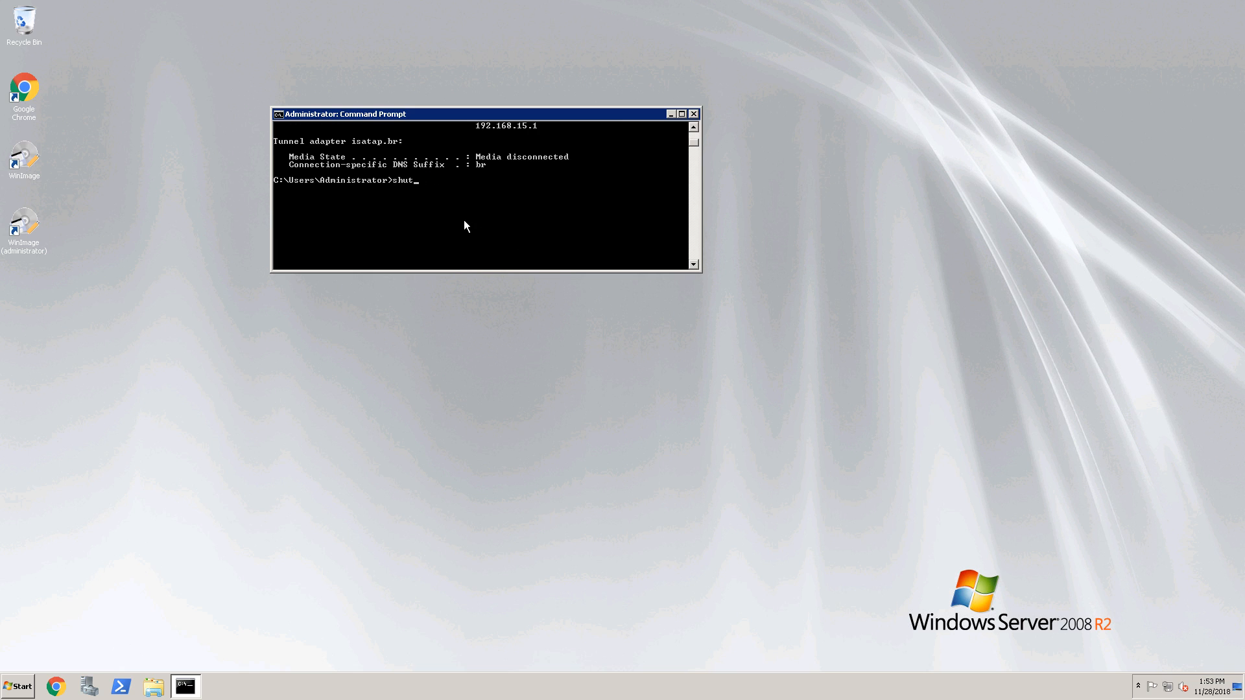
{"action": "type", "text": "n -s"}
{"action": "key", "text": "Return"}
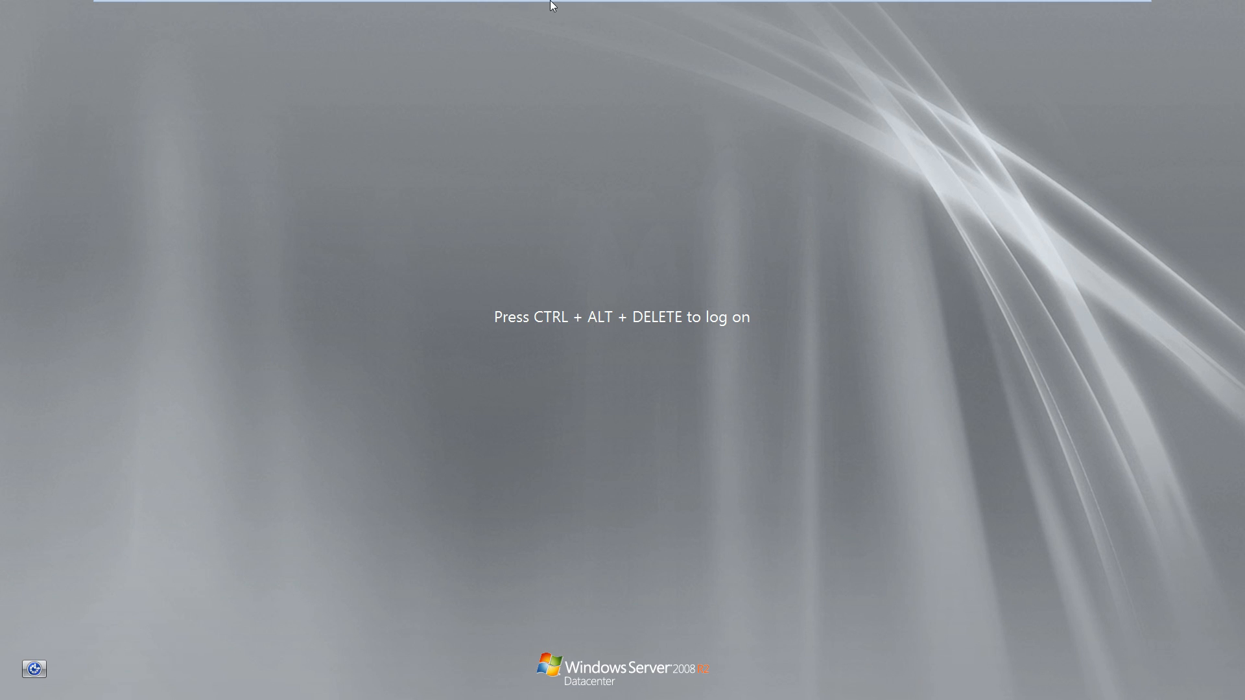
{"action": "mouse_move", "coordinate": [550, 5]}
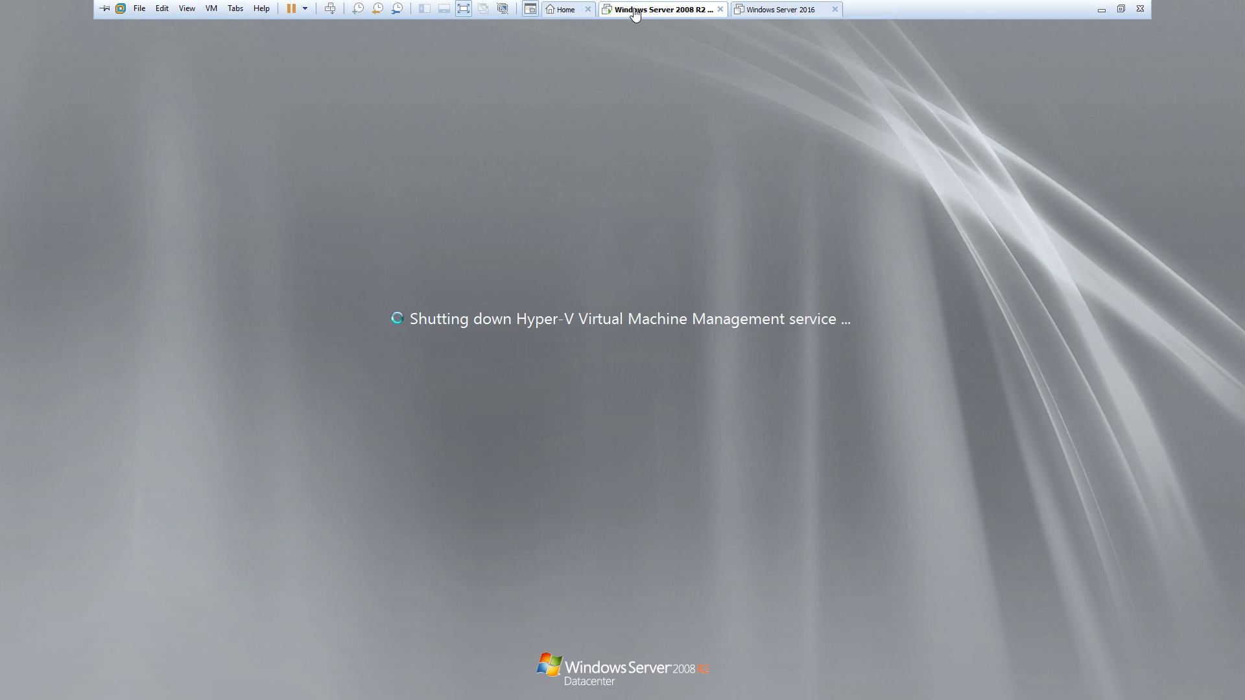
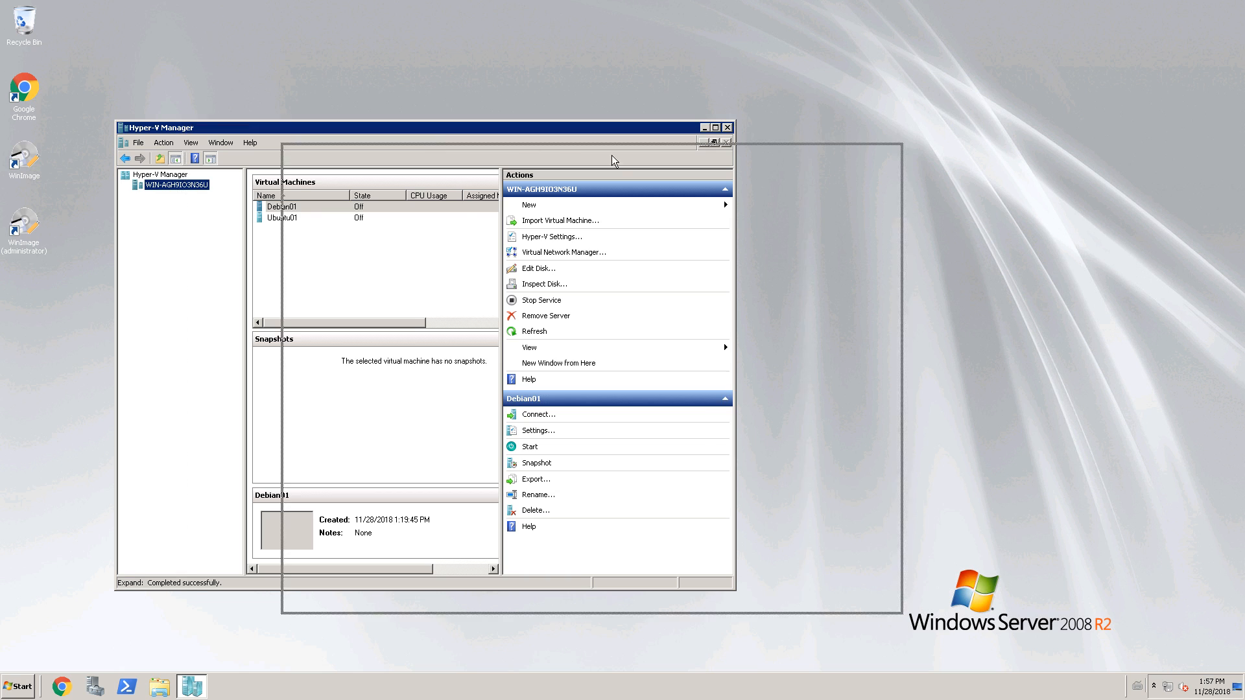
Maximize Hyper-V Manager, open the settings of the Debian01 virtual machine, and minimize the manager behind them
{"action": "left_click", "coordinate": [900, 155]}
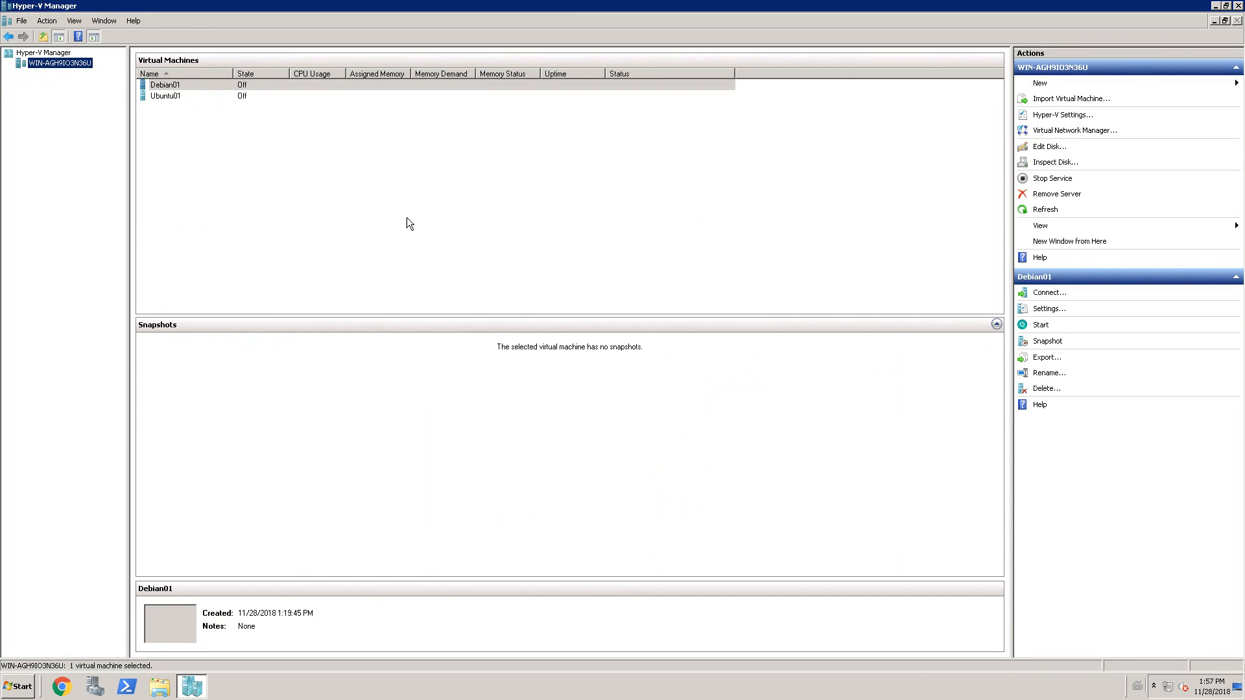
{"action": "left_click", "coordinate": [215, 90]}
{"action": "right_click", "coordinate": [204, 83]}
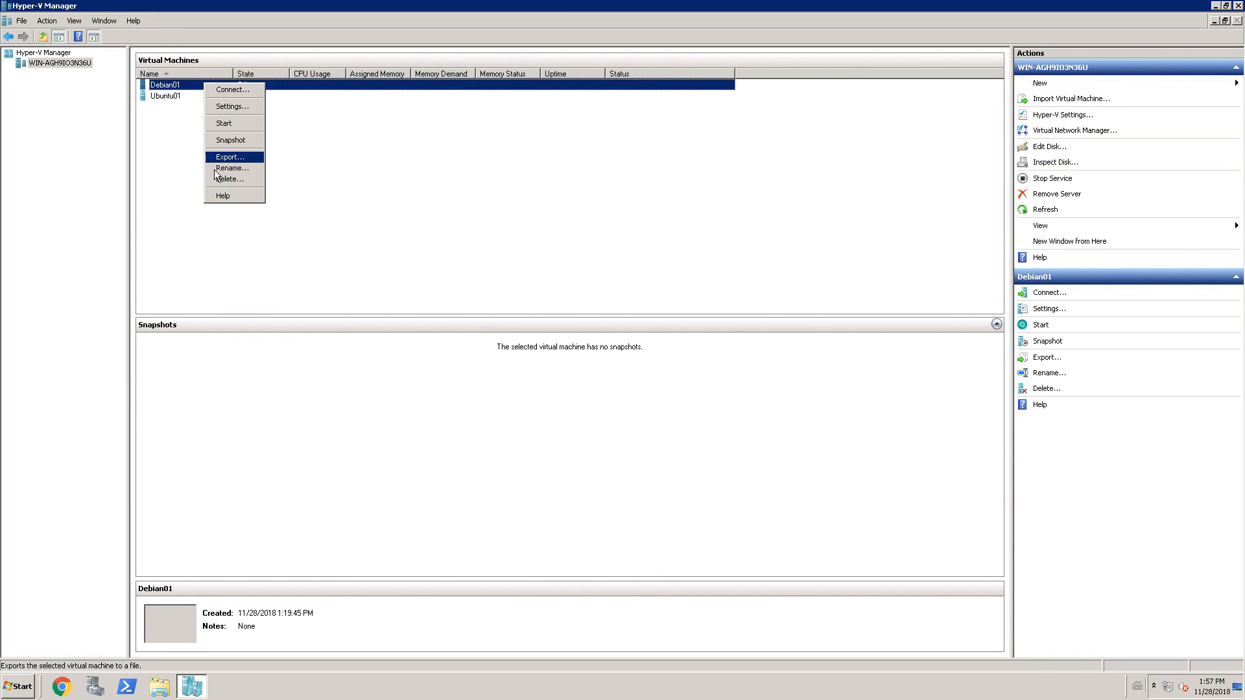
{"action": "left_click", "coordinate": [228, 107]}
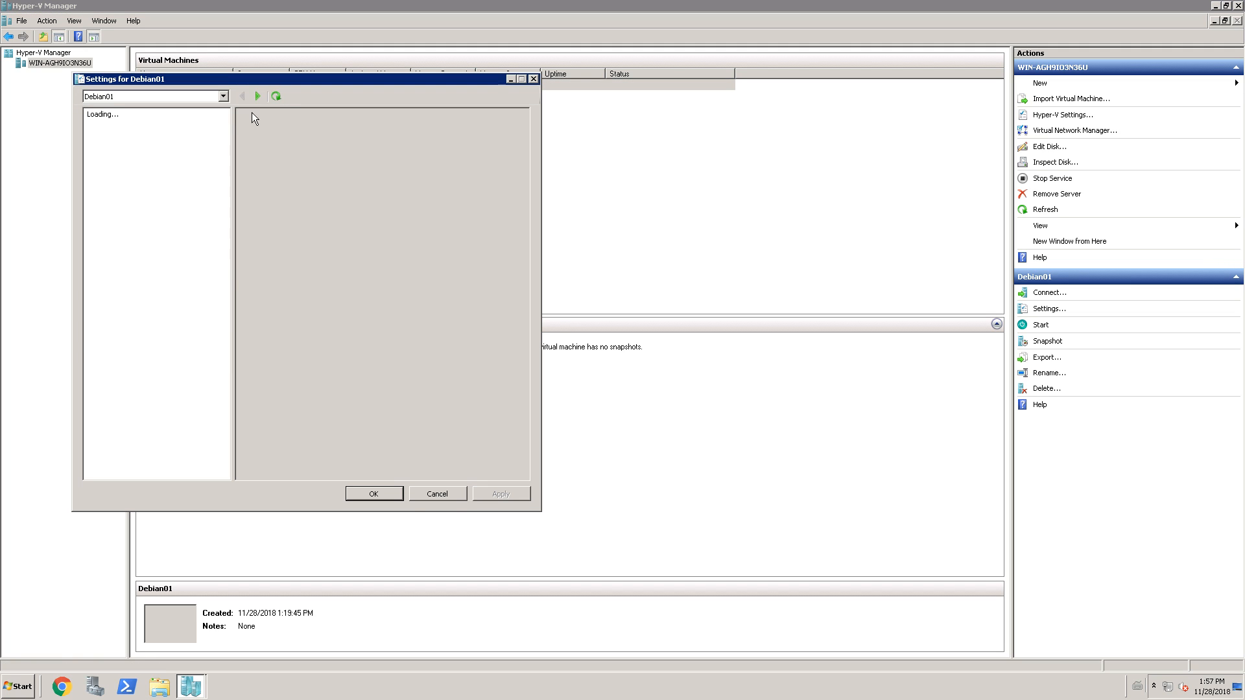
{"action": "left_click_drag", "start_coordinate": [393, 111], "coordinate": [562, 176]}
{"action": "left_click", "coordinate": [1216, 5]}
{"action": "left_click_drag", "start_coordinate": [712, 172], "coordinate": [345, 169]}
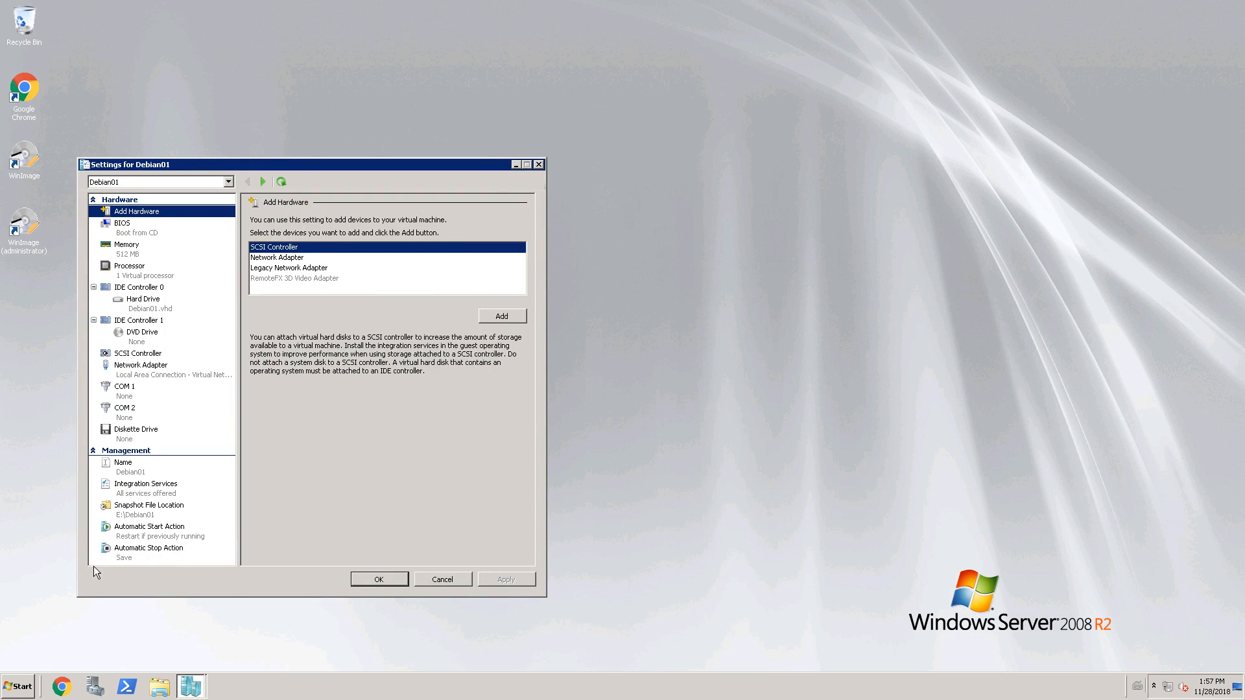
View the Processor settings of Debian01, close them without changes, and bring Hyper-V Manager back
{"action": "key", "text": "super"}
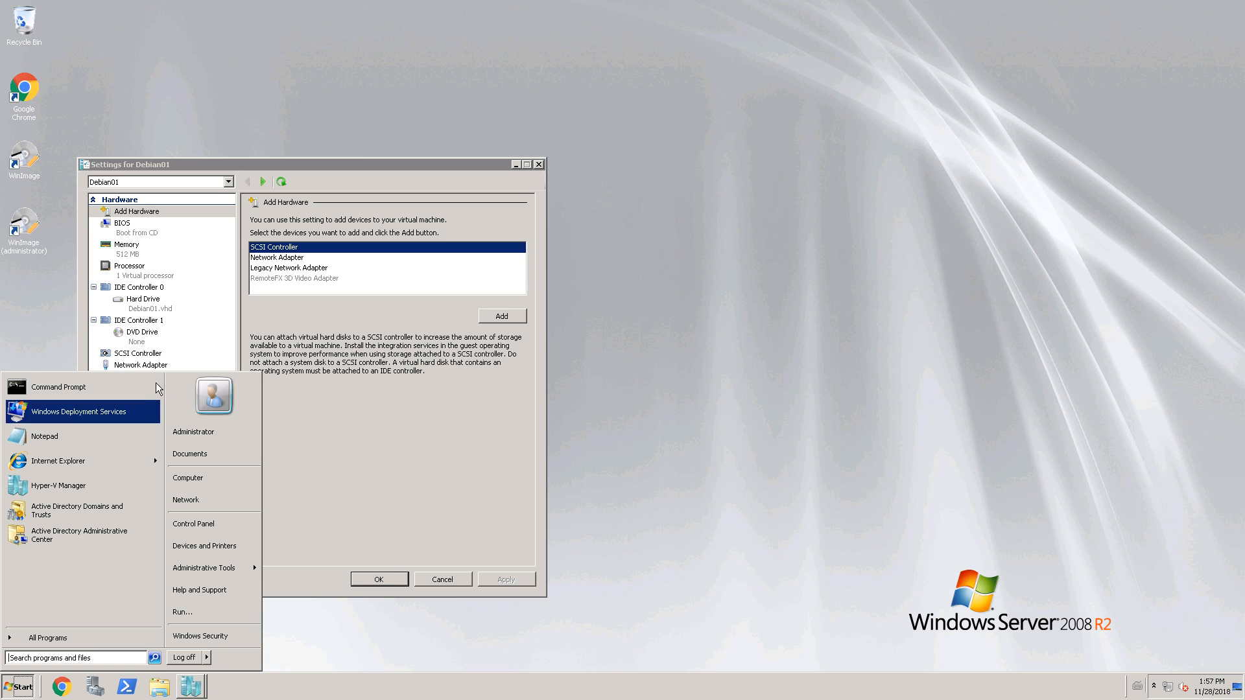
{"action": "left_click", "coordinate": [313, 169]}
{"action": "left_click_drag", "start_coordinate": [321, 166], "coordinate": [379, 168]}
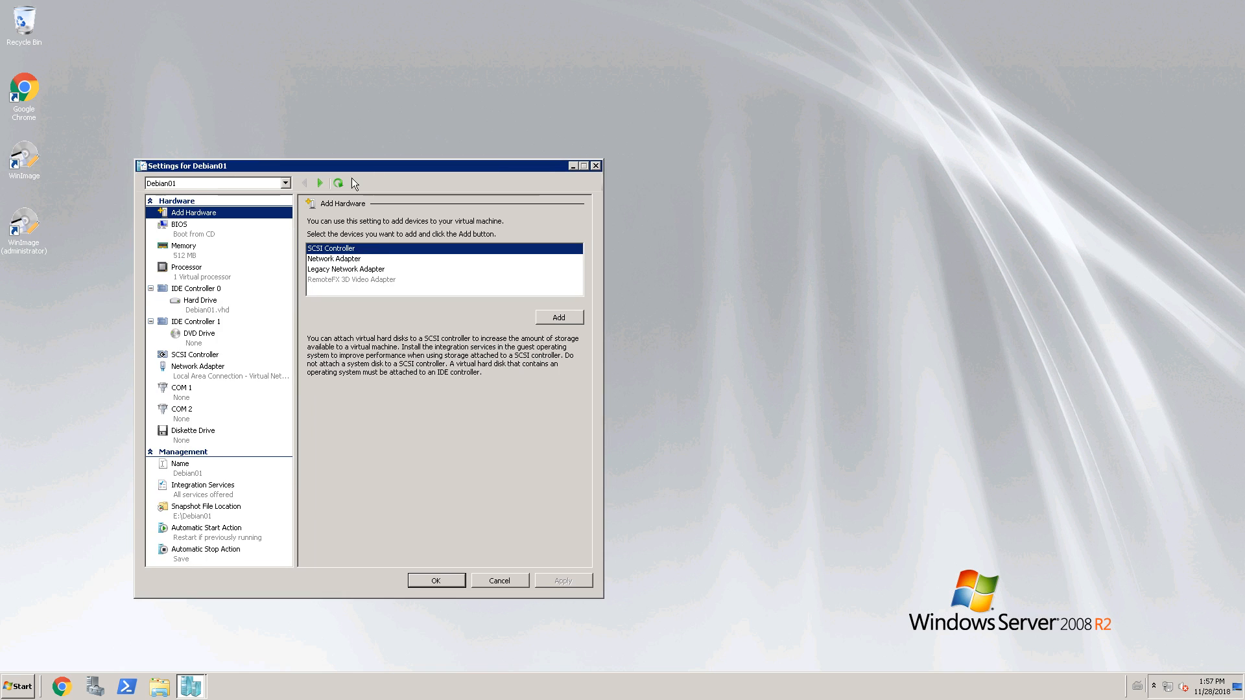
{"action": "left_click", "coordinate": [187, 269]}
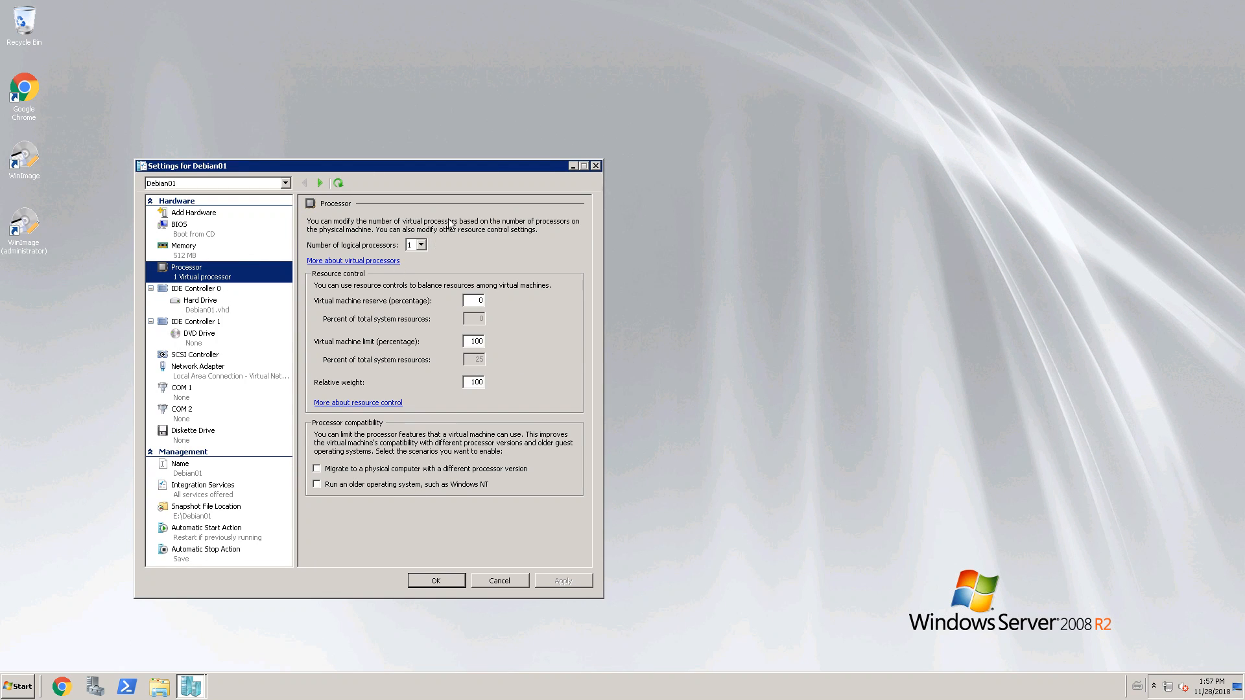
{"action": "left_click", "coordinate": [595, 166]}
{"action": "left_click", "coordinate": [200, 686]}
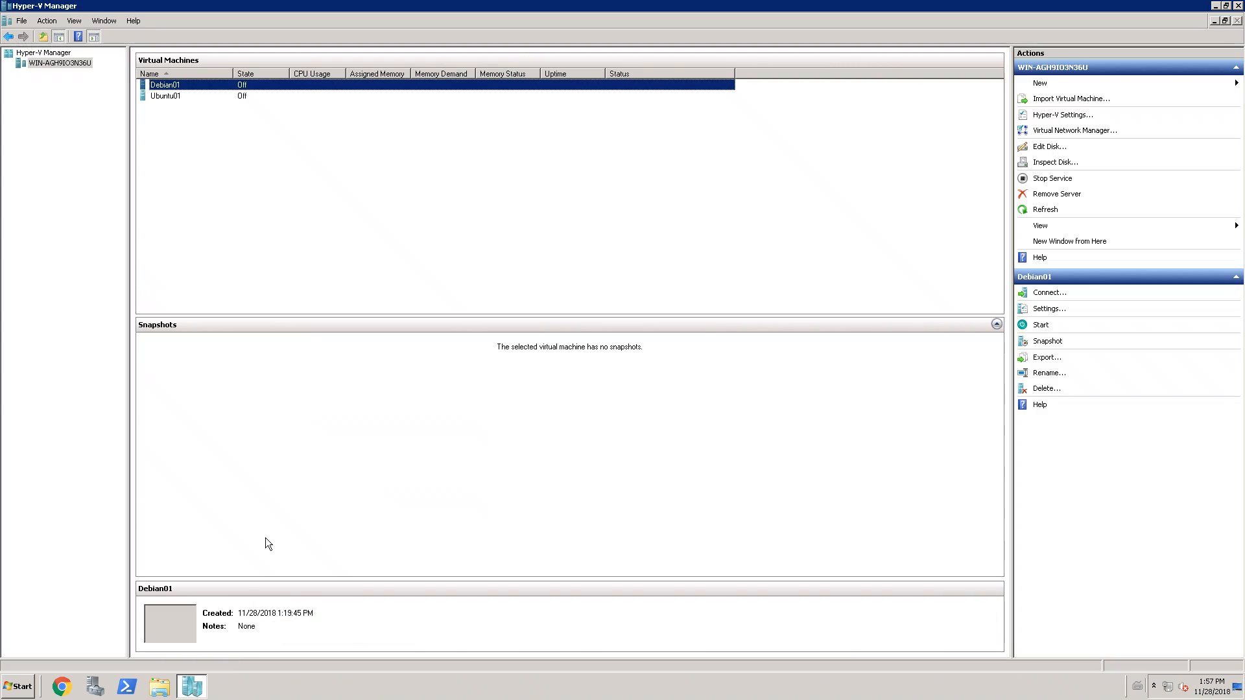
Open the settings of the Ubuntu01 virtual machine and view its Processor options
{"action": "left_click", "coordinate": [170, 98]}
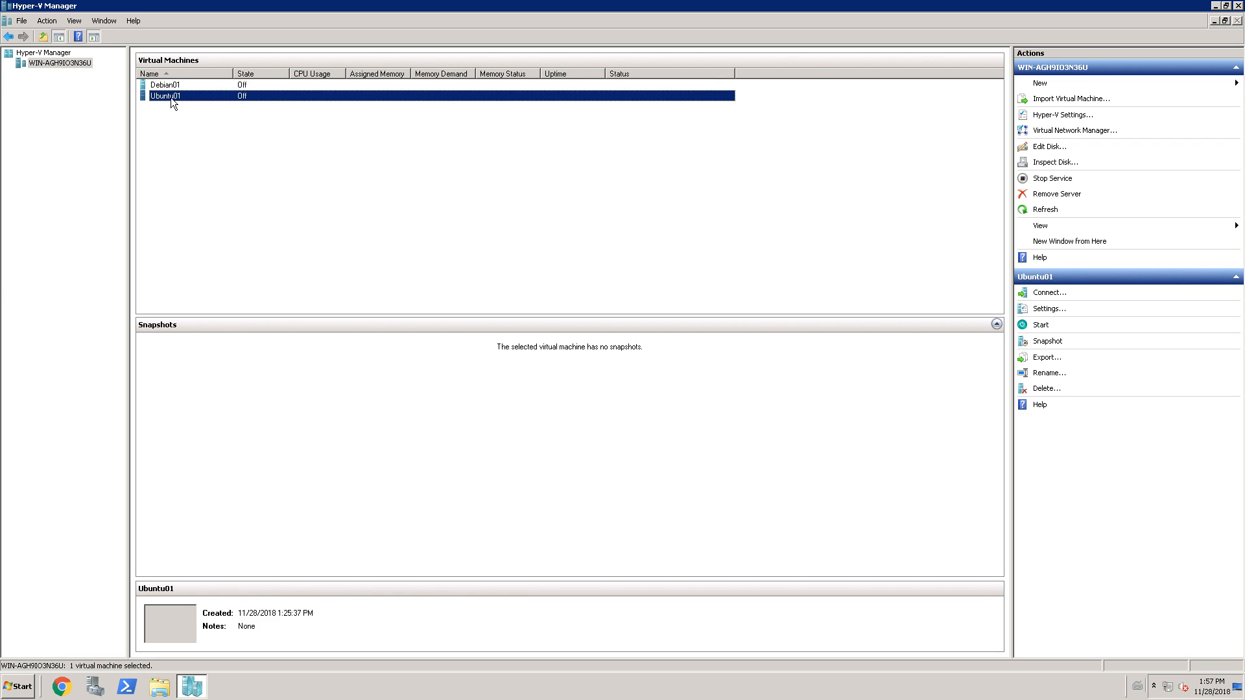
{"action": "right_click", "coordinate": [170, 97]}
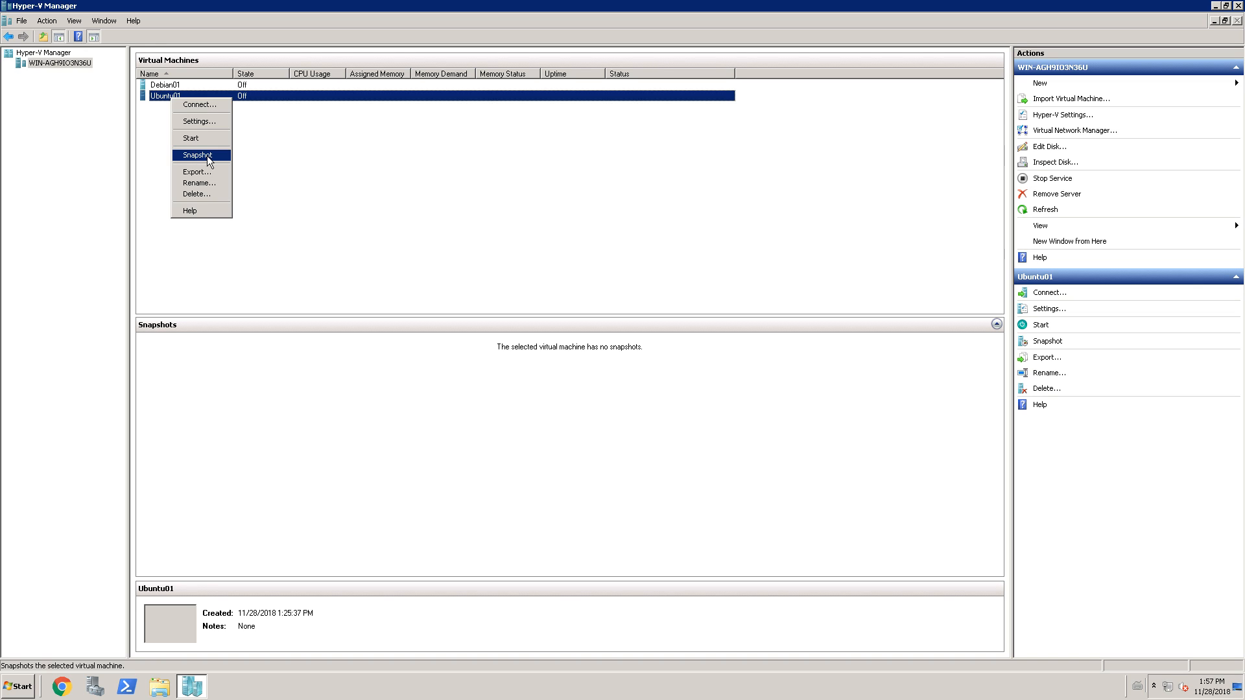
{"action": "left_click", "coordinate": [202, 120]}
{"action": "left_click_drag", "start_coordinate": [358, 96], "coordinate": [563, 155]}
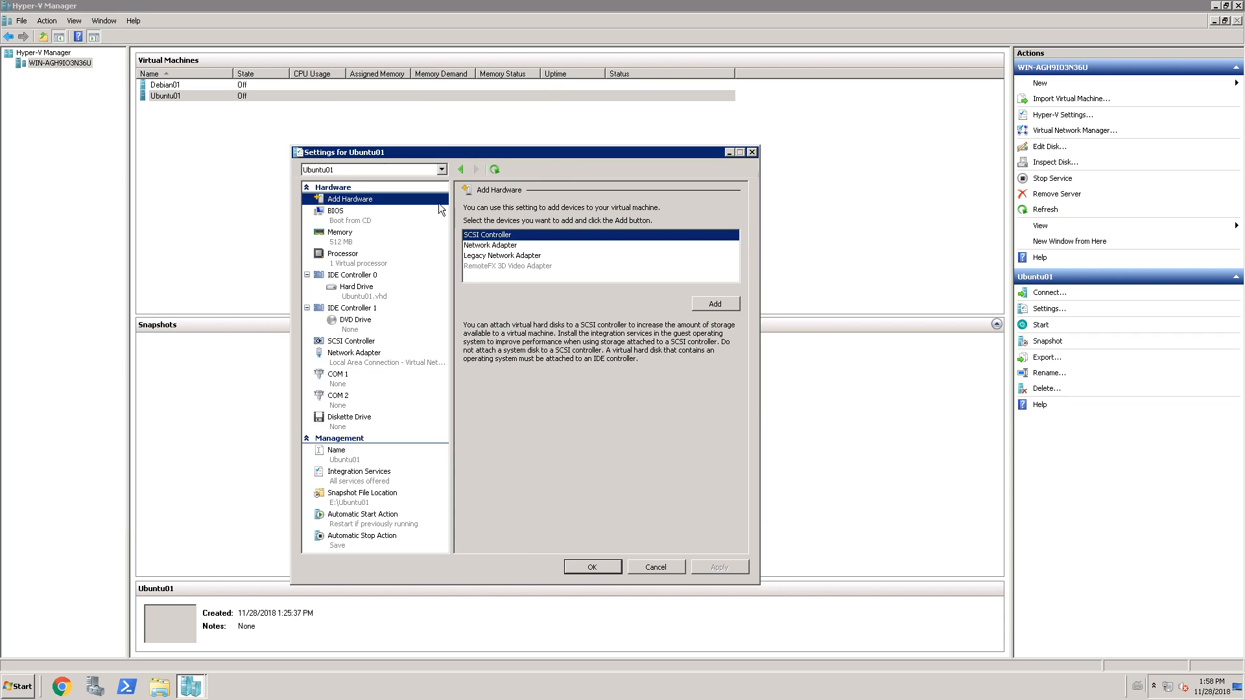
{"action": "left_click", "coordinate": [376, 260]}
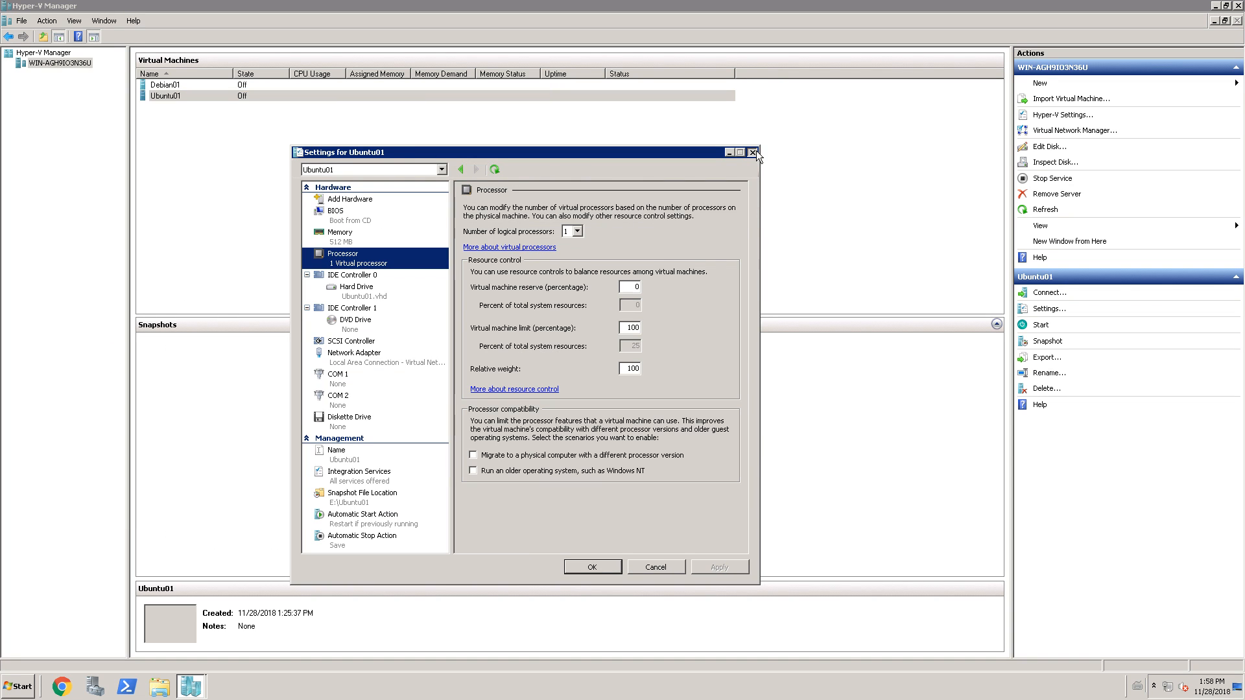
Attach ubuntu-8.10-server-amd64.iso from Downloads as the image file of Ubuntu01's DVD drive and apply the settings
{"action": "left_click", "coordinate": [752, 153]}
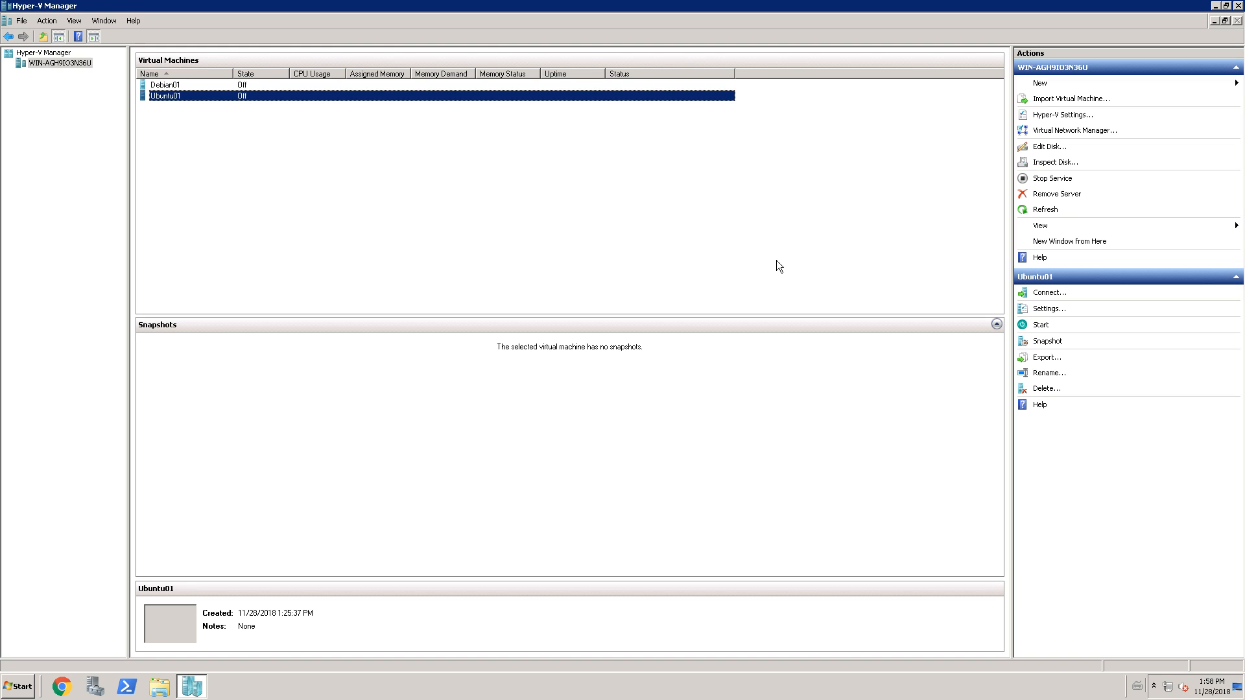
{"action": "right_click", "coordinate": [169, 92]}
{"action": "left_click", "coordinate": [188, 113]}
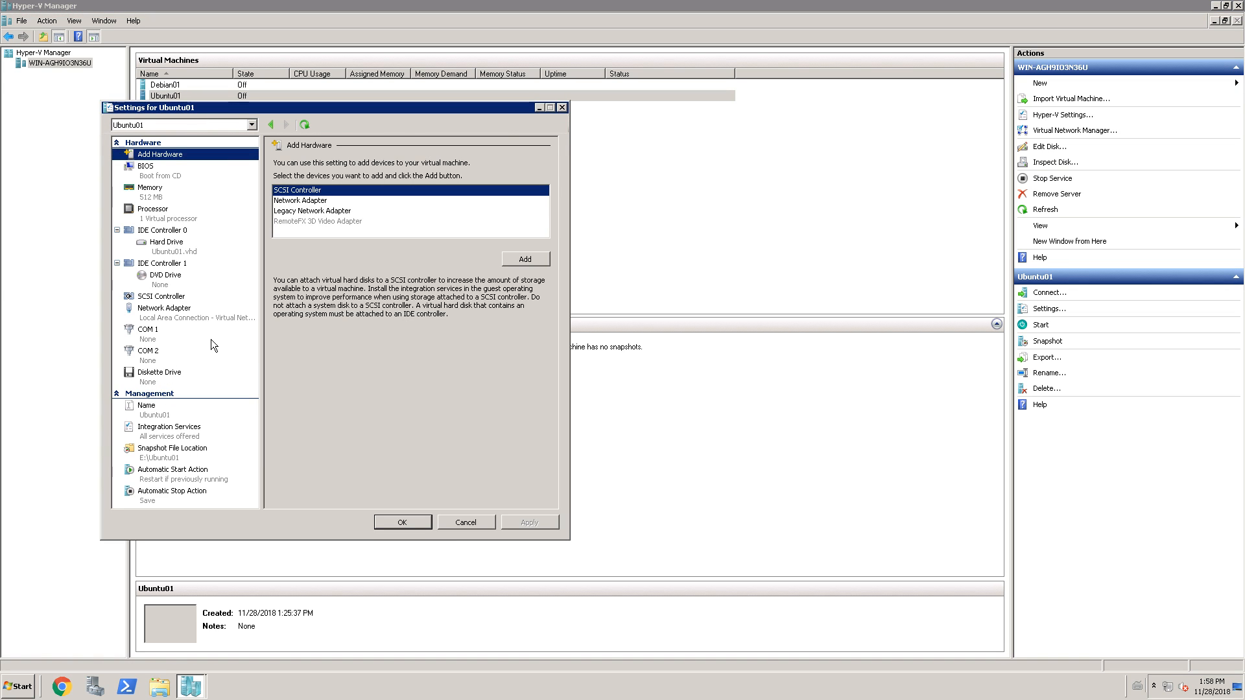
{"action": "left_click", "coordinate": [166, 275]}
{"action": "left_click", "coordinate": [305, 245]}
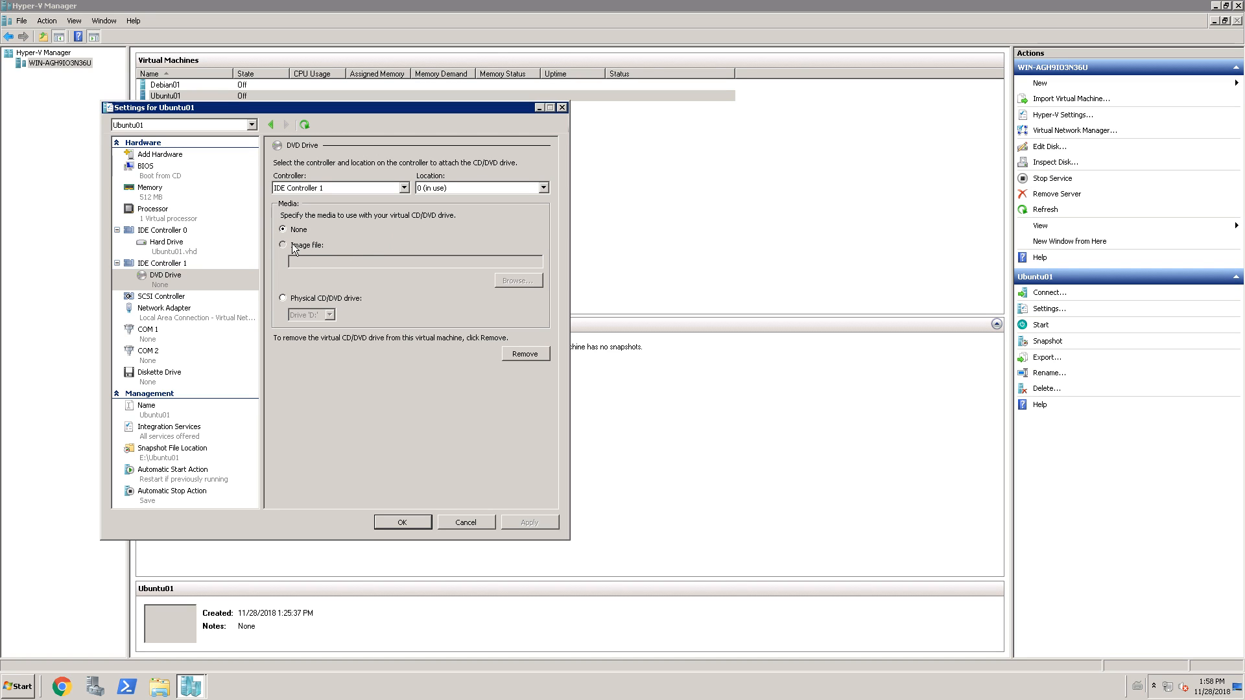
{"action": "left_click", "coordinate": [518, 281]}
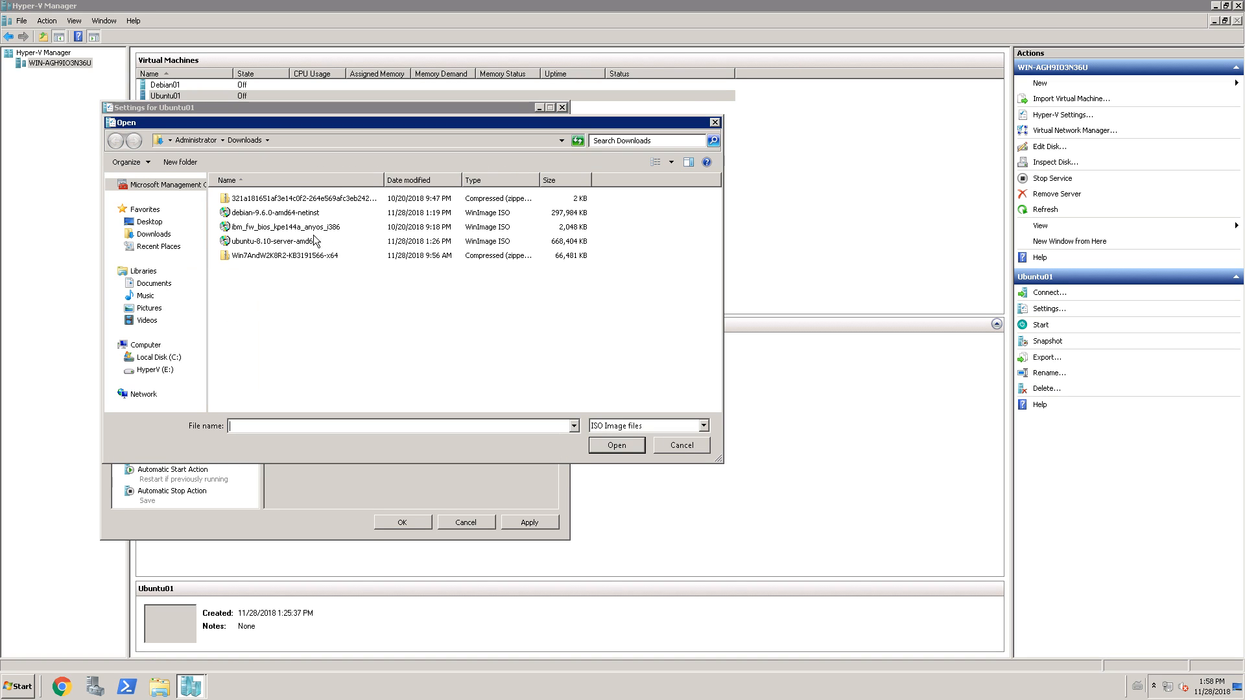
{"action": "left_click", "coordinate": [278, 242]}
{"action": "left_click", "coordinate": [616, 445]}
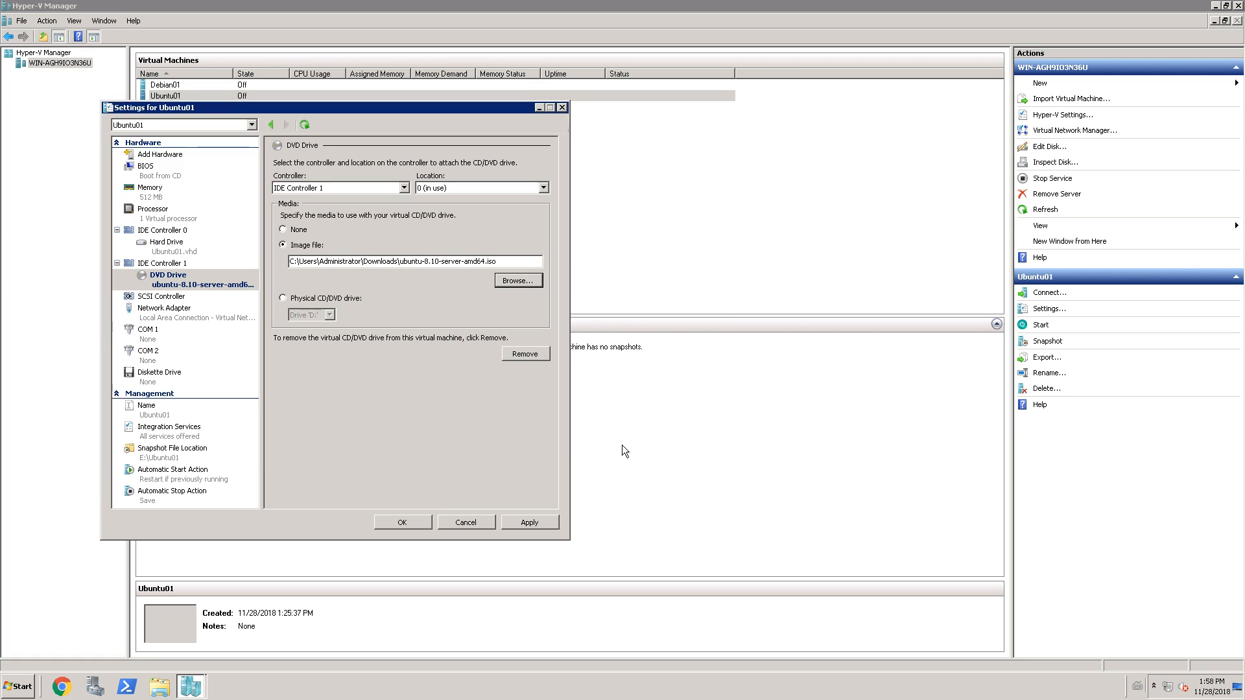
{"action": "left_click", "coordinate": [529, 522]}
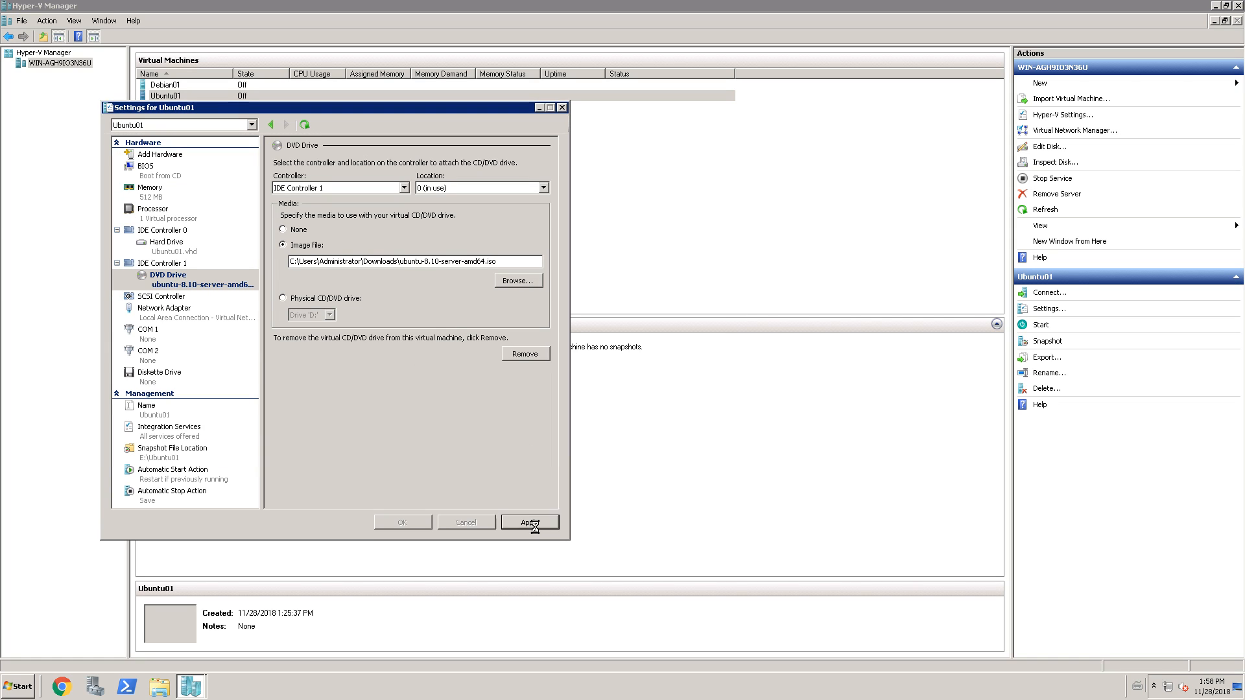
{"action": "left_click", "coordinate": [402, 523]}
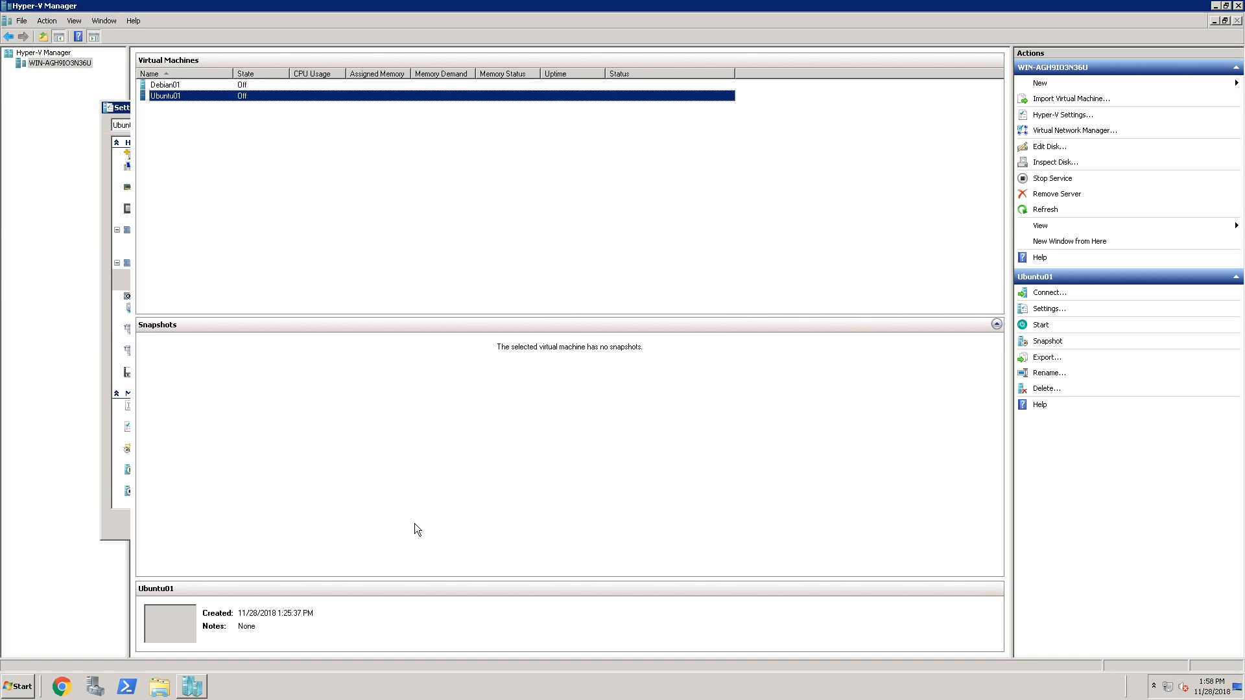
Connect to the Ubuntu01 virtual machine, start it, and minimize Hyper-V Manager behind its console
{"action": "right_click", "coordinate": [203, 99]}
{"action": "left_click", "coordinate": [223, 107]}
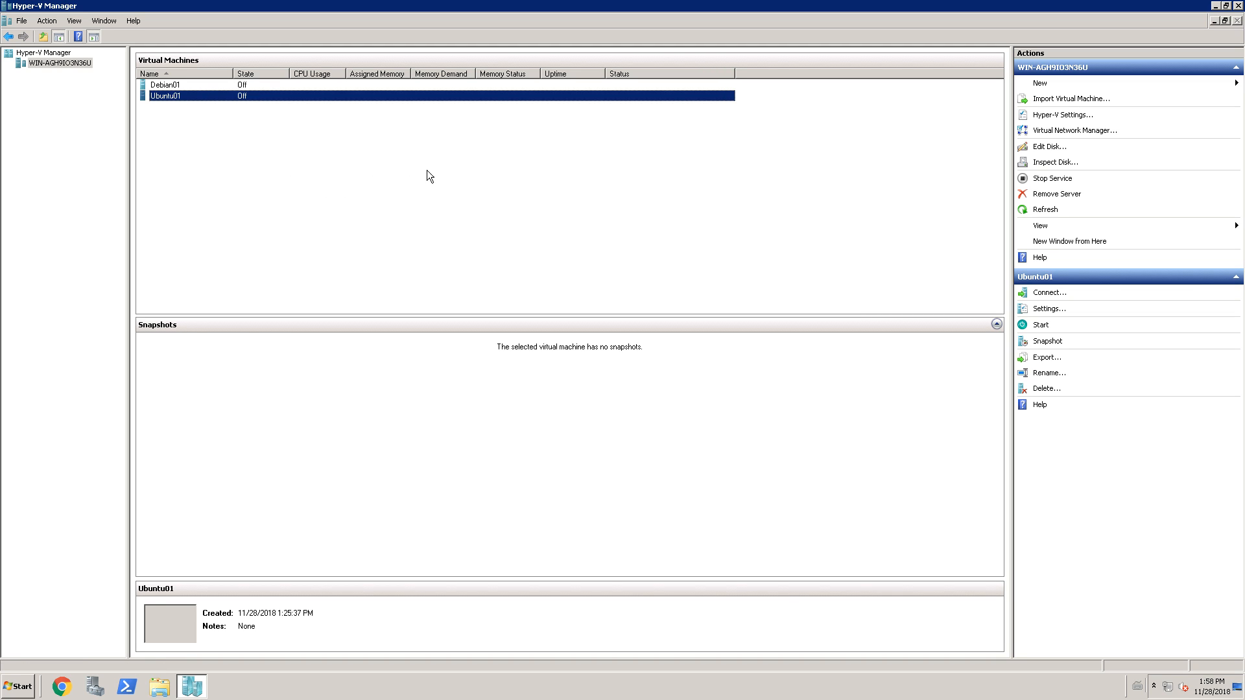
{"action": "left_click_drag", "start_coordinate": [465, 63], "coordinate": [581, 258]}
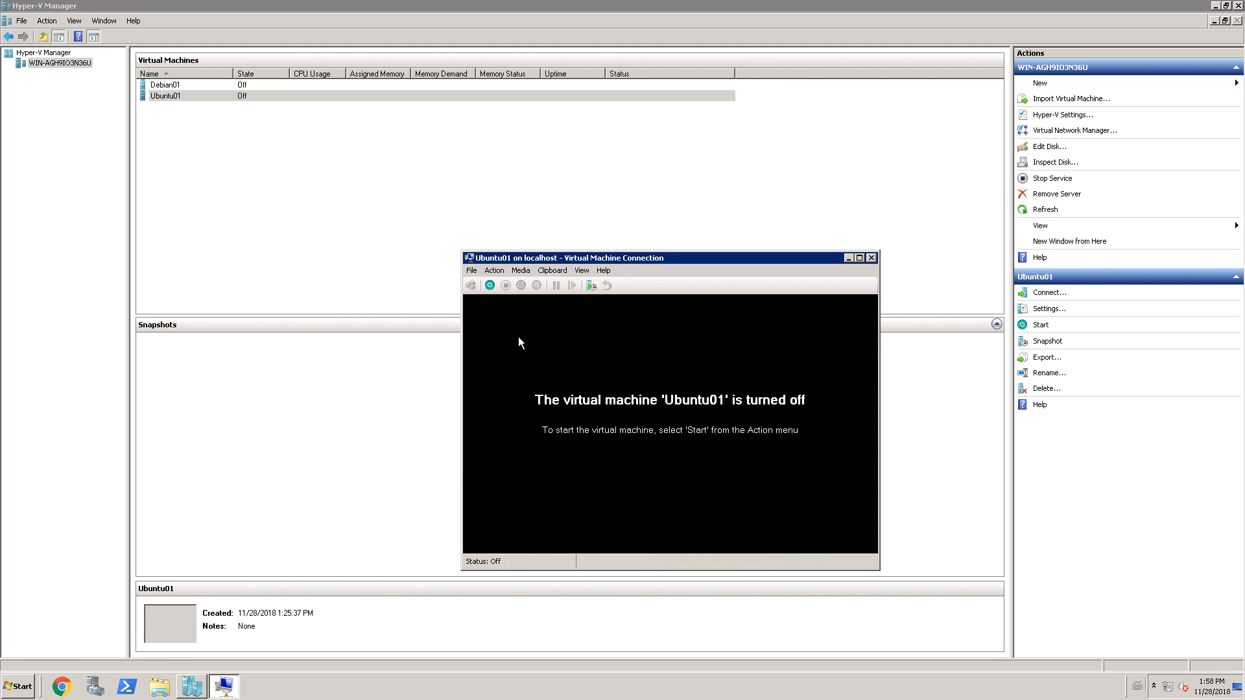
{"action": "left_click", "coordinate": [488, 286]}
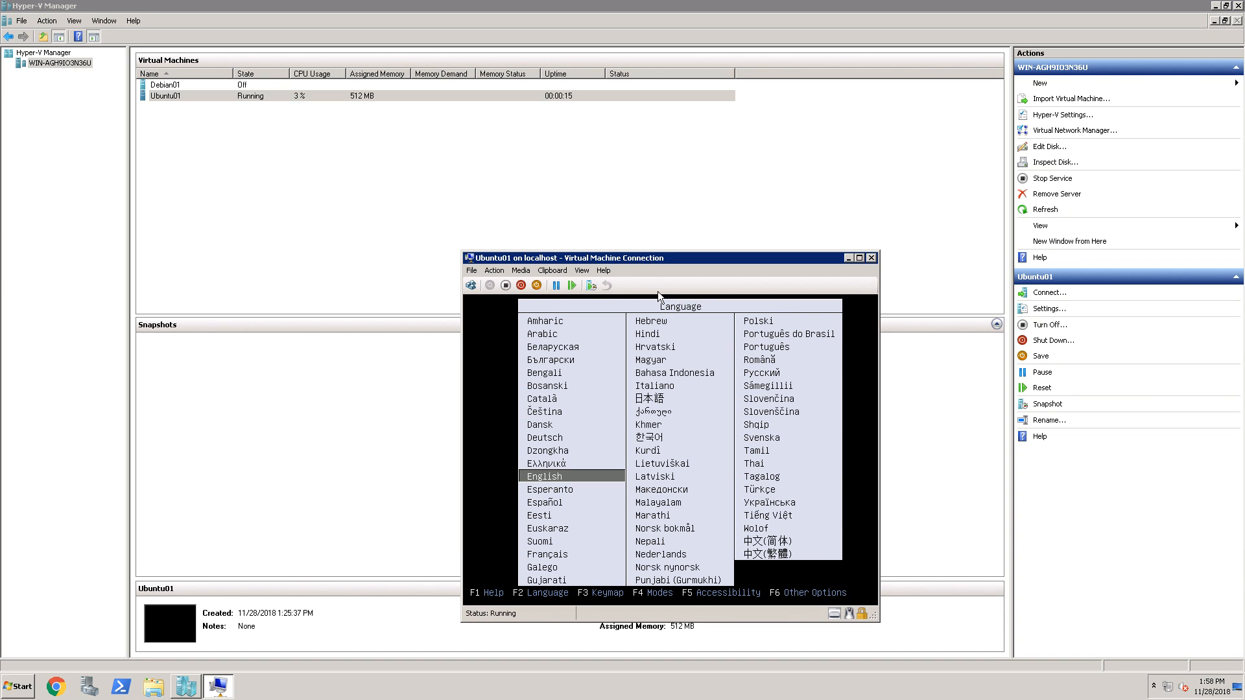
{"action": "left_click_drag", "start_coordinate": [651, 260], "coordinate": [659, 173]}
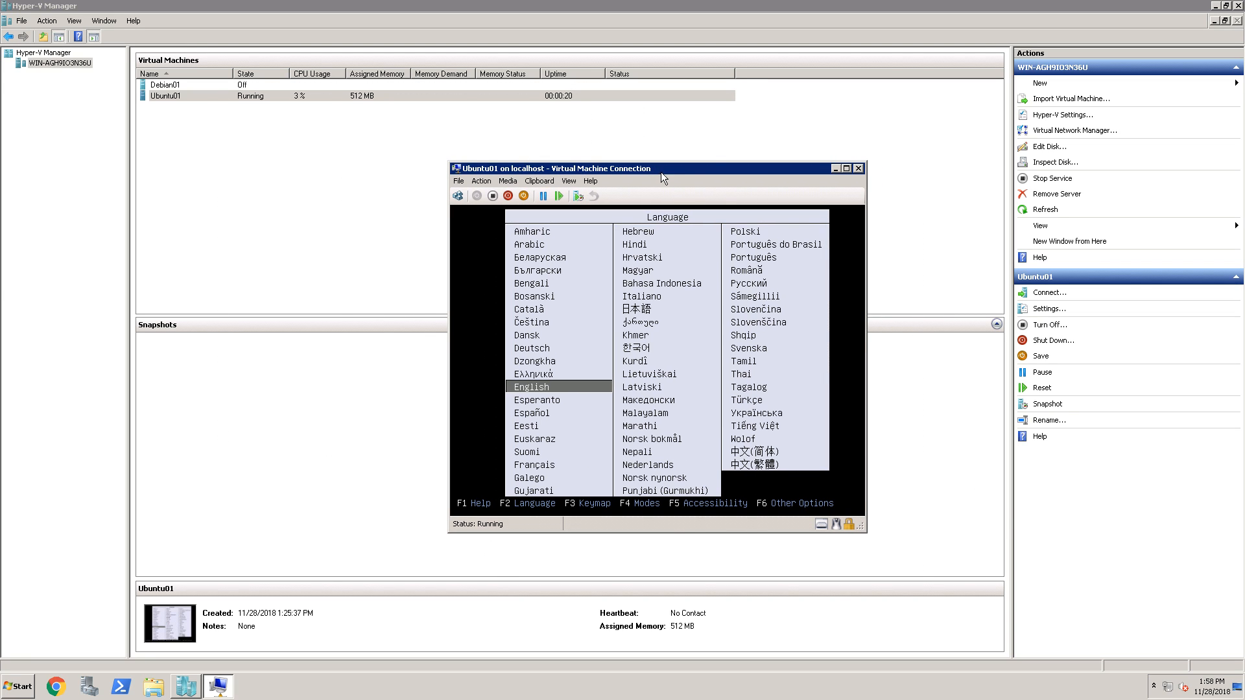
{"action": "left_click", "coordinate": [1216, 5]}
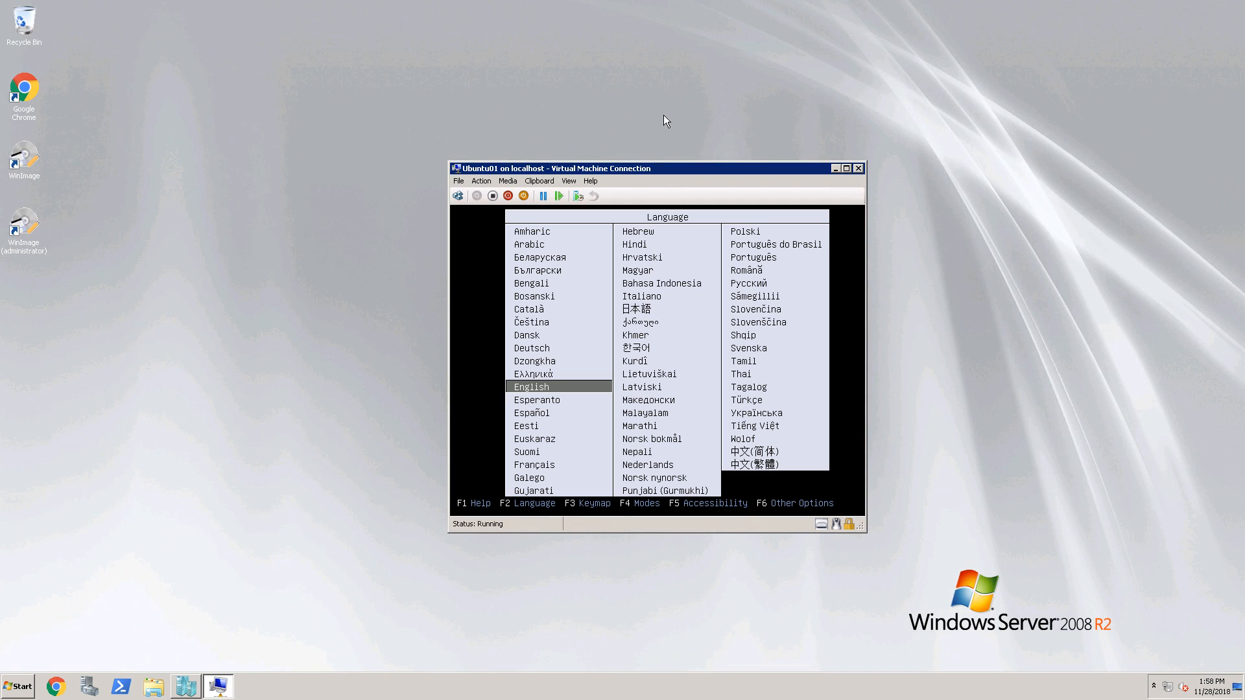
Choose English in the Ubuntu boot screen and start Install Ubuntu Server
{"action": "key", "text": "Down"}
{"action": "key", "text": "Up"}
{"action": "key", "text": "Return"}
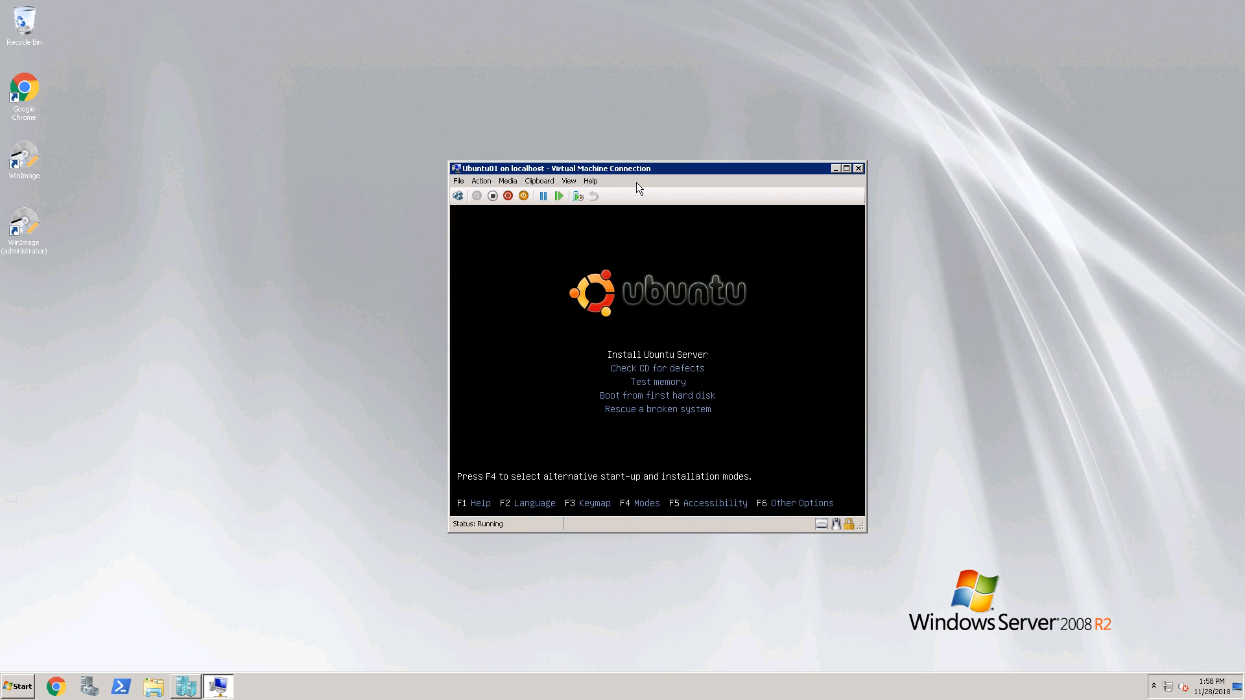
{"action": "key", "text": "Down"}
{"action": "key", "text": "Up"}
{"action": "key", "text": "Return"}
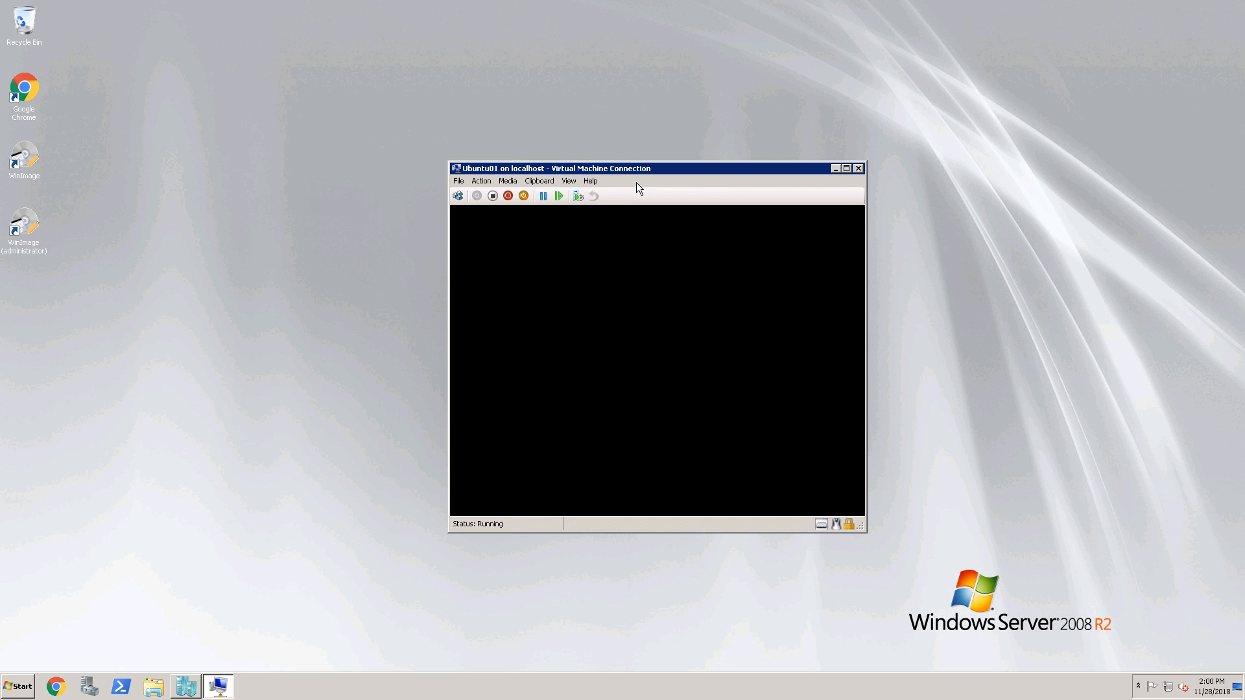
Check Ubuntu01's running state in Hyper-V Manager and return to its console window
{"action": "left_click_drag", "start_coordinate": [622, 167], "coordinate": [583, 155]}
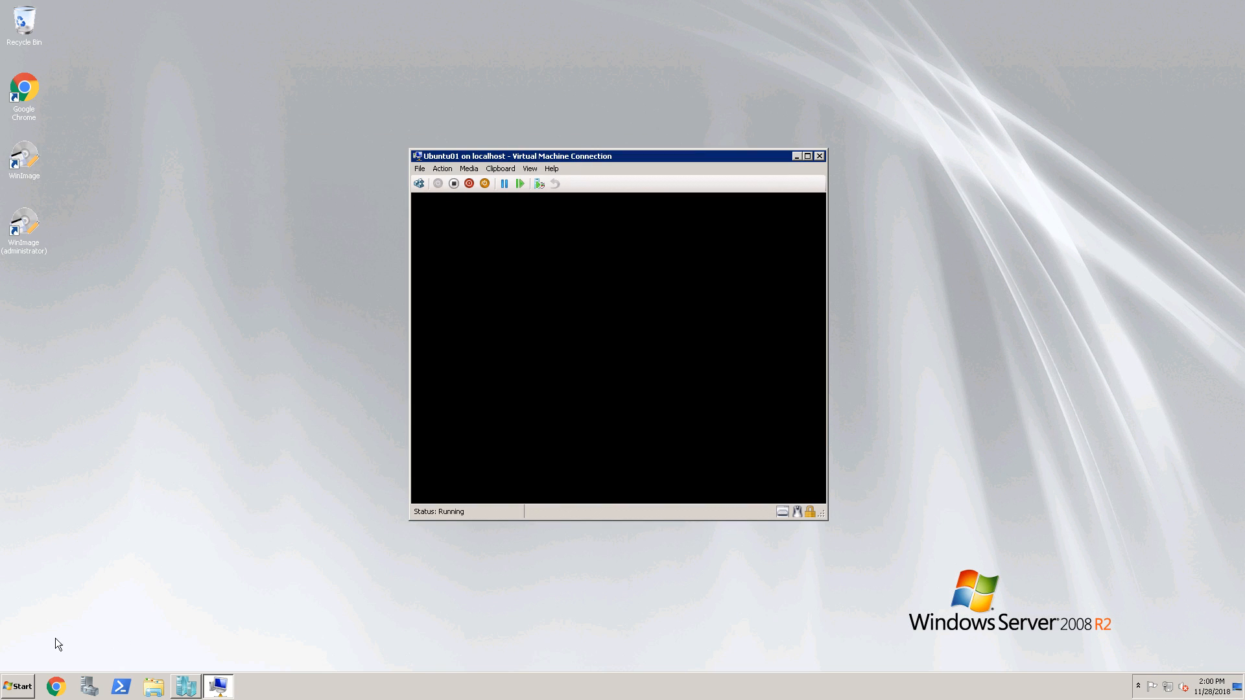
{"action": "left_click", "coordinate": [17, 686]}
{"action": "left_click", "coordinate": [185, 263]}
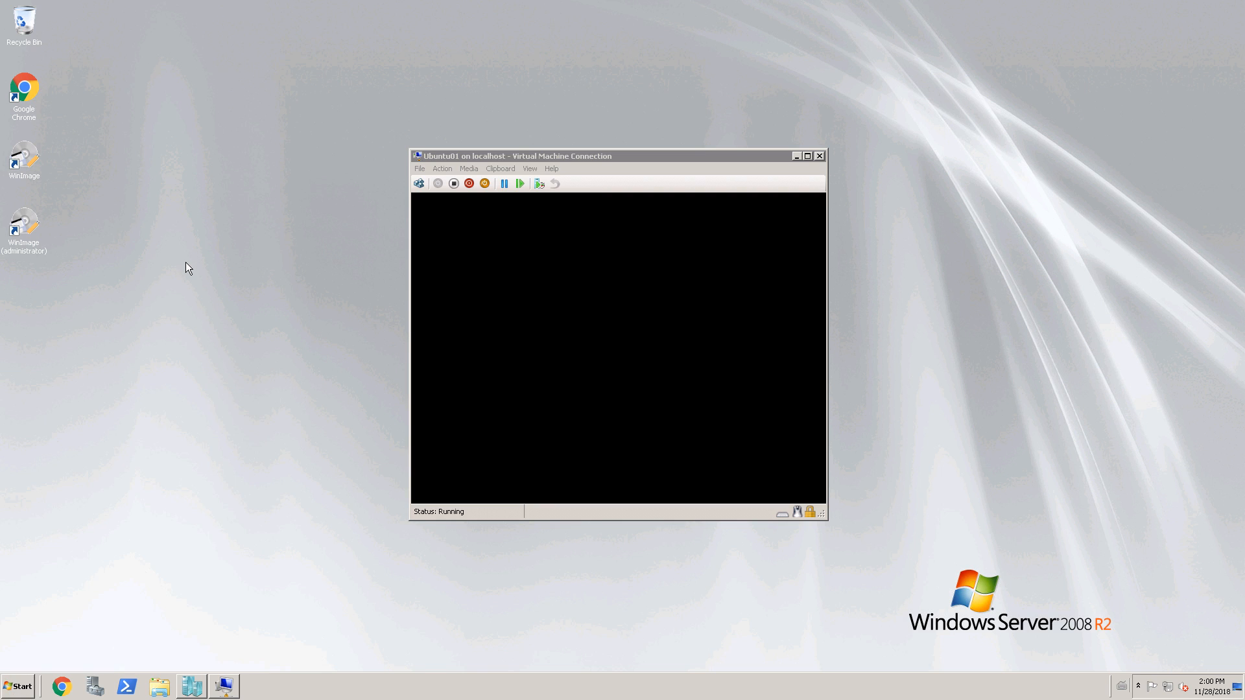
{"action": "left_click", "coordinate": [195, 688]}
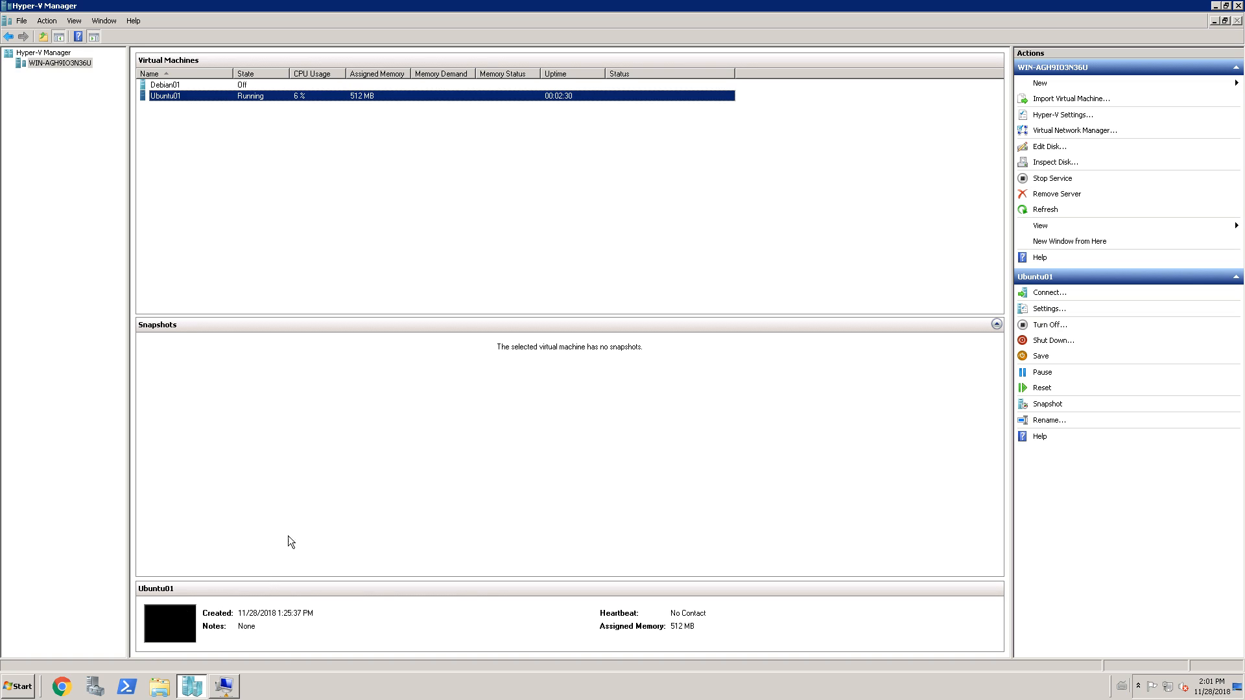
{"action": "left_click", "coordinate": [238, 690]}
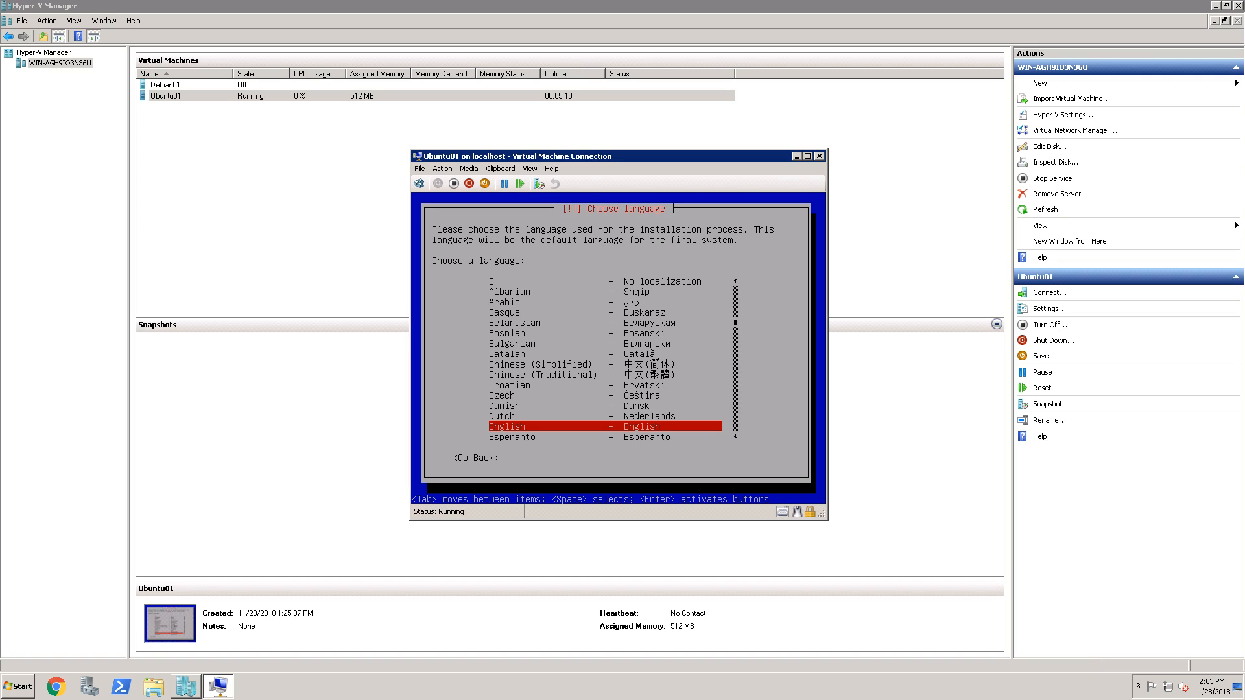
Try selecting Esperanto as the installation language in the Ubuntu installer
{"action": "left_click_drag", "start_coordinate": [705, 157], "coordinate": [706, 159]}
{"action": "key", "text": "Up"}
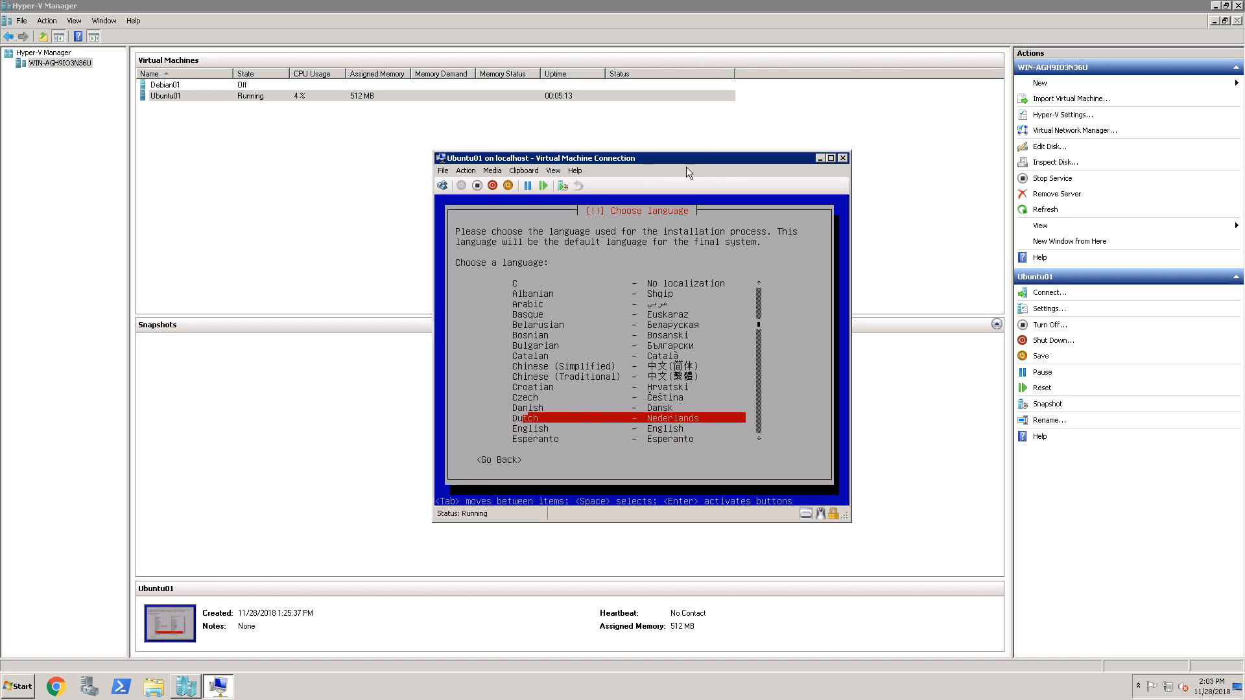
{"action": "key", "text": "Down"}
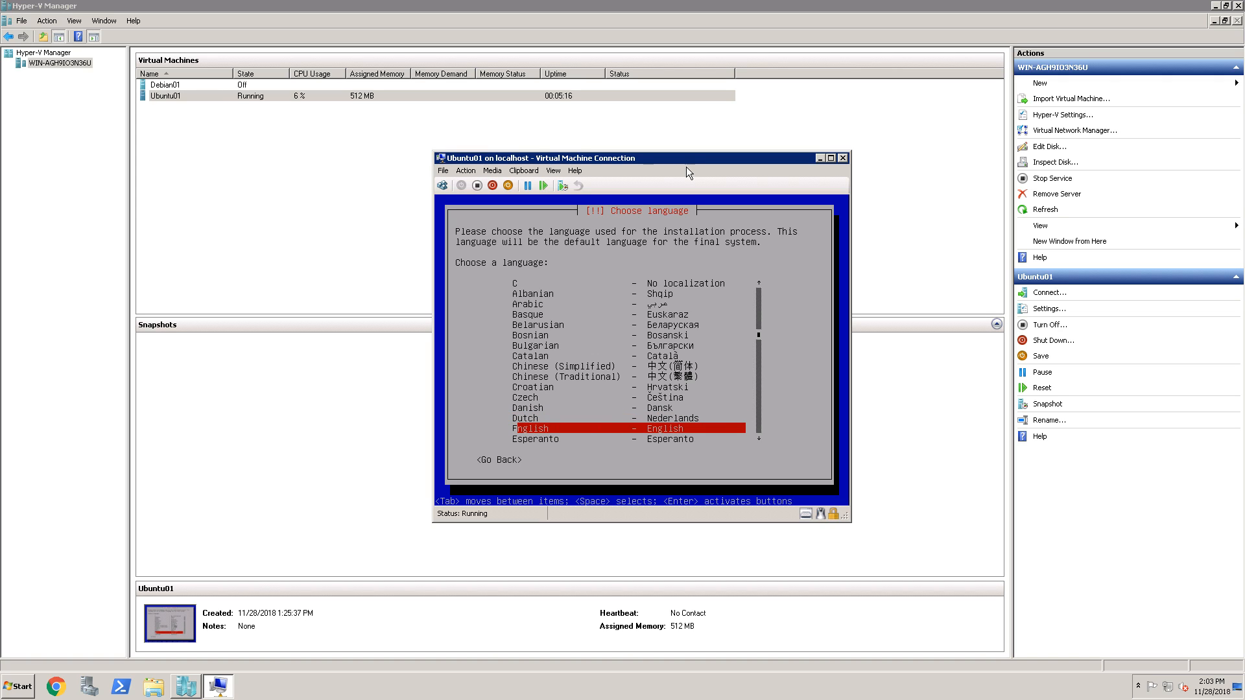
{"action": "key", "text": "Down"}
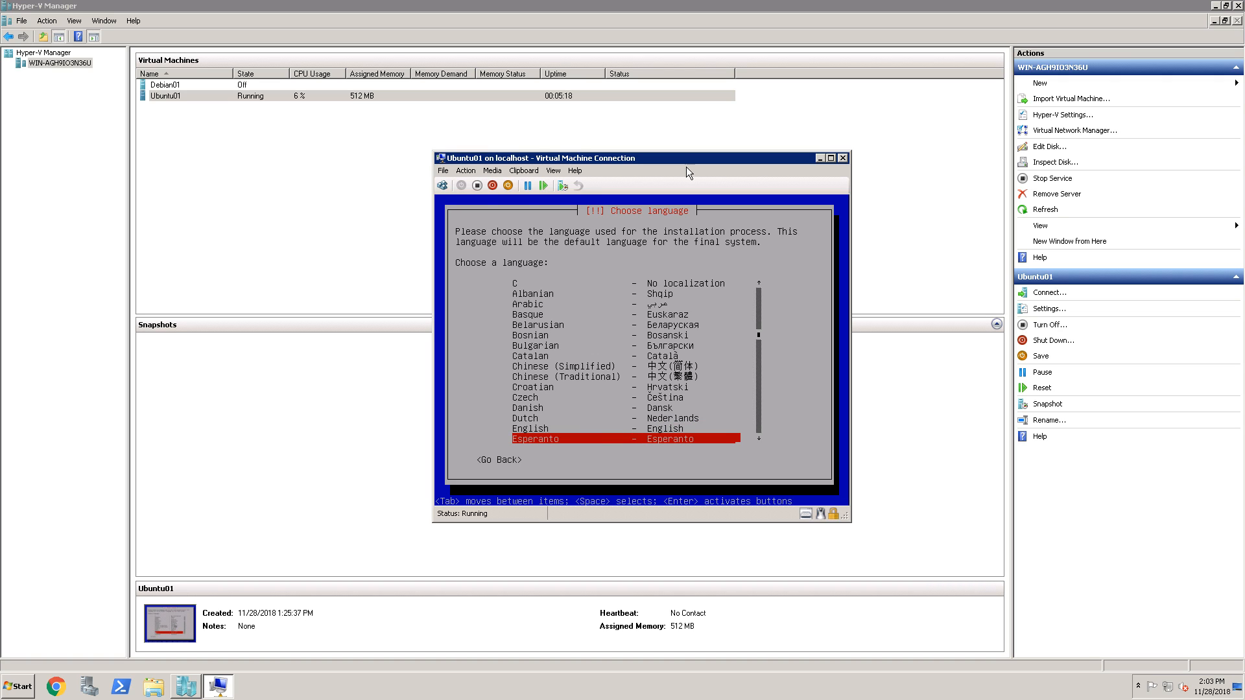
{"action": "key", "text": "Return"}
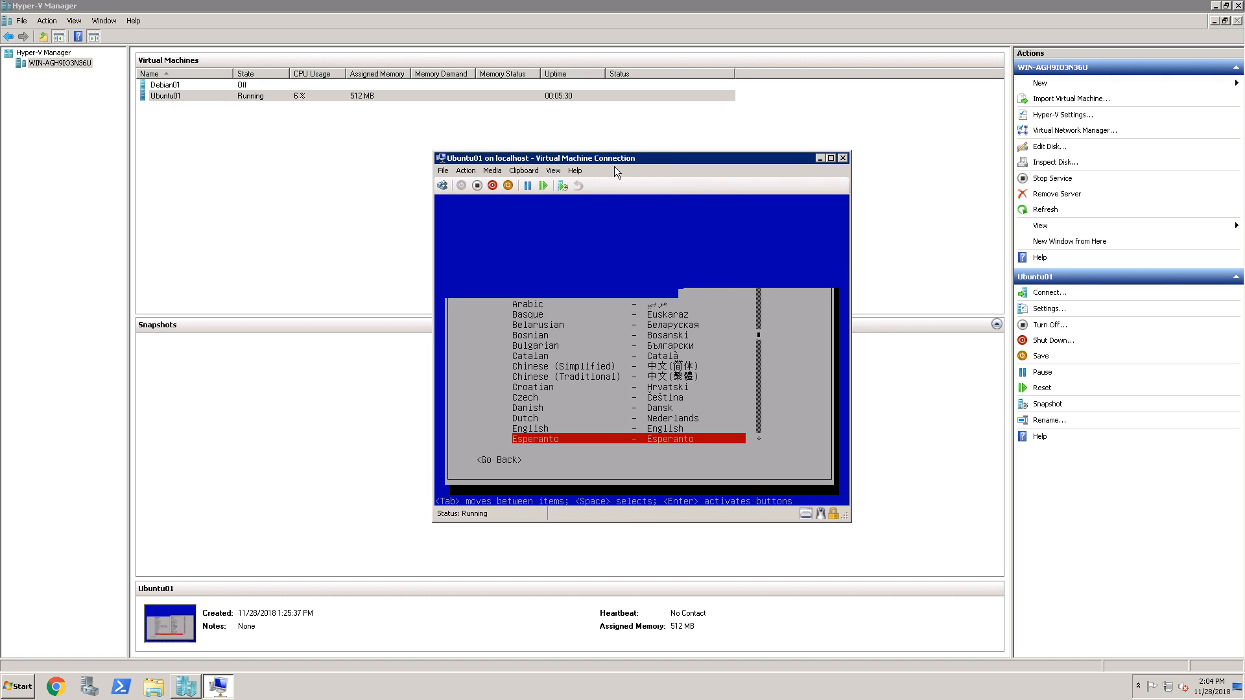
Turn off the Ubuntu01 virtual machine and close its connection window
{"action": "left_click", "coordinate": [477, 186]}
{"action": "left_click", "coordinate": [658, 356]}
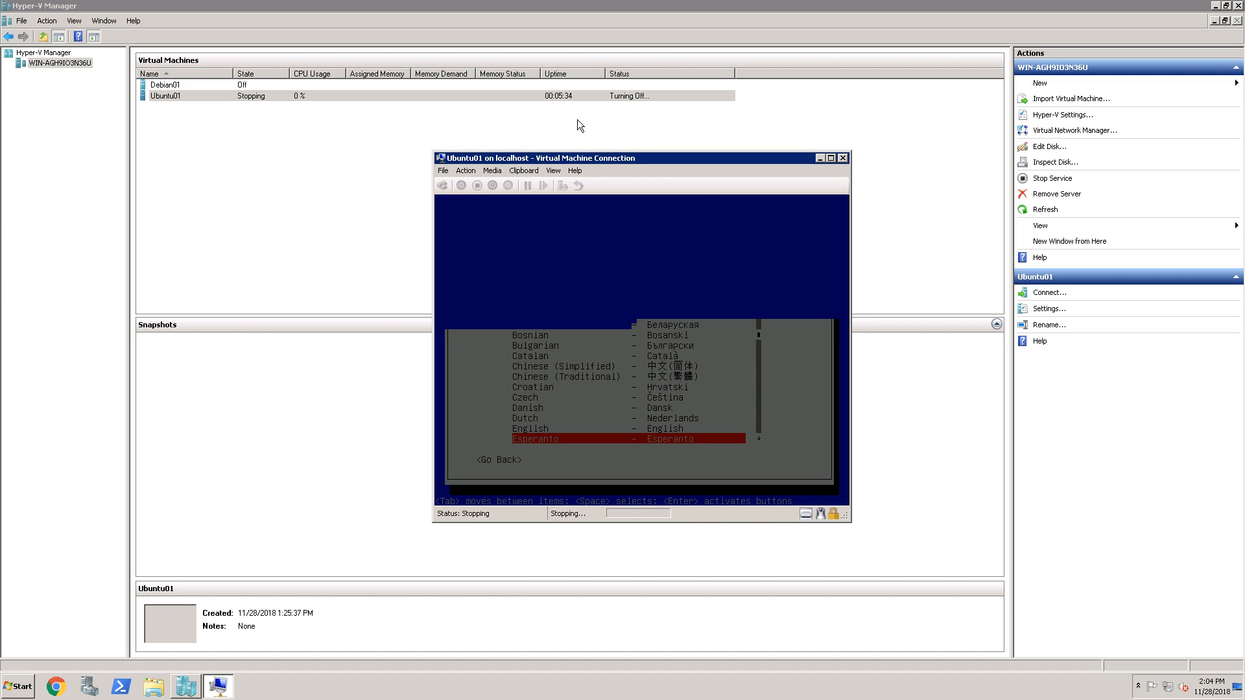
{"action": "left_click", "coordinate": [841, 159]}
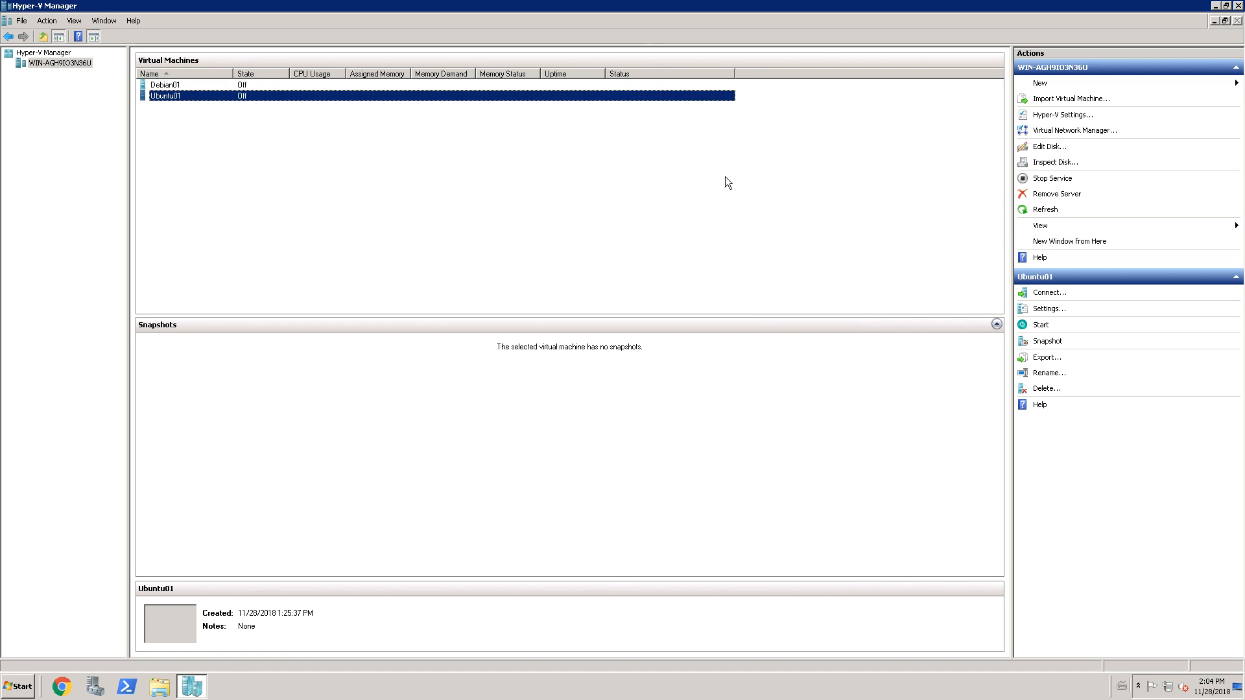
Connect to the Debian01 virtual machine, start it, and boot the Debian GNU/Linux entry
{"action": "right_click", "coordinate": [201, 84]}
{"action": "left_click", "coordinate": [219, 94]}
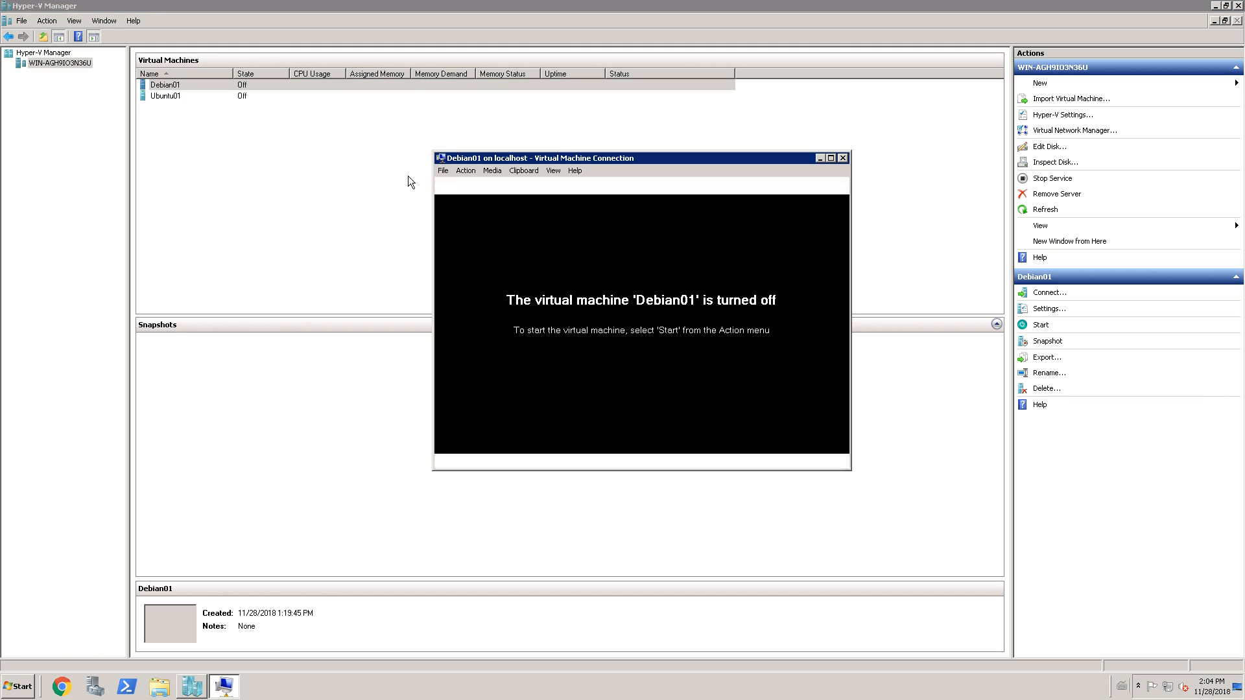
{"action": "left_click", "coordinate": [469, 202]}
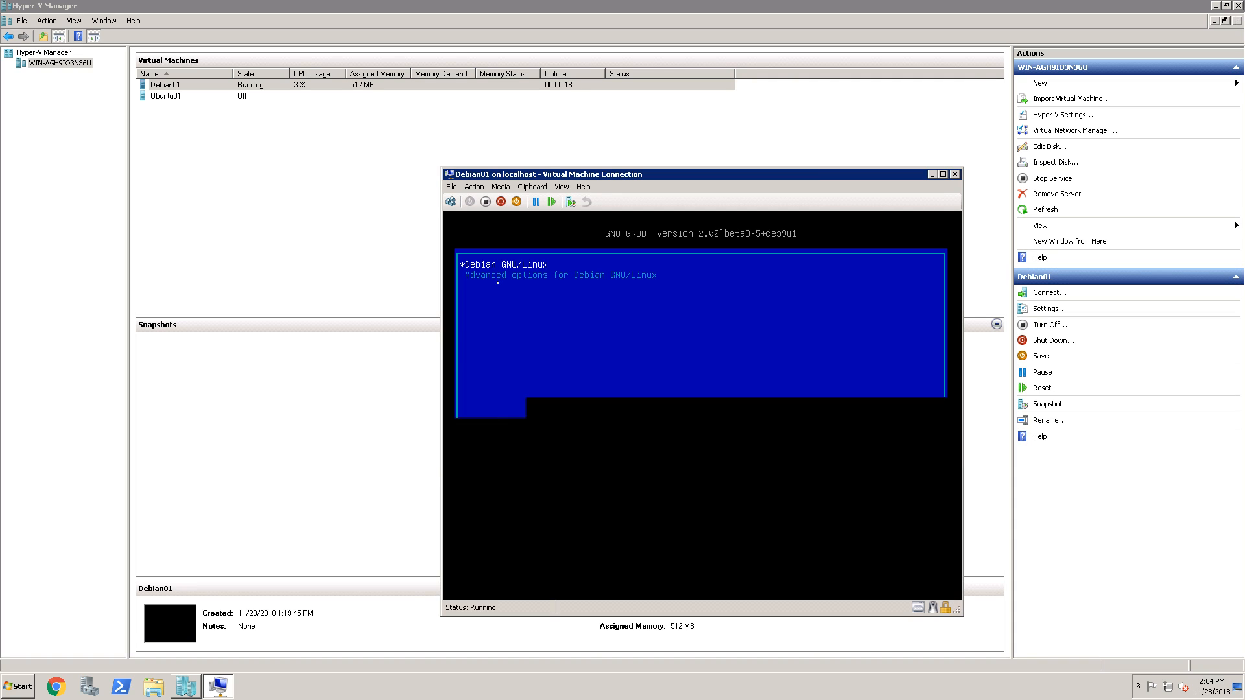
{"action": "key", "text": "Return"}
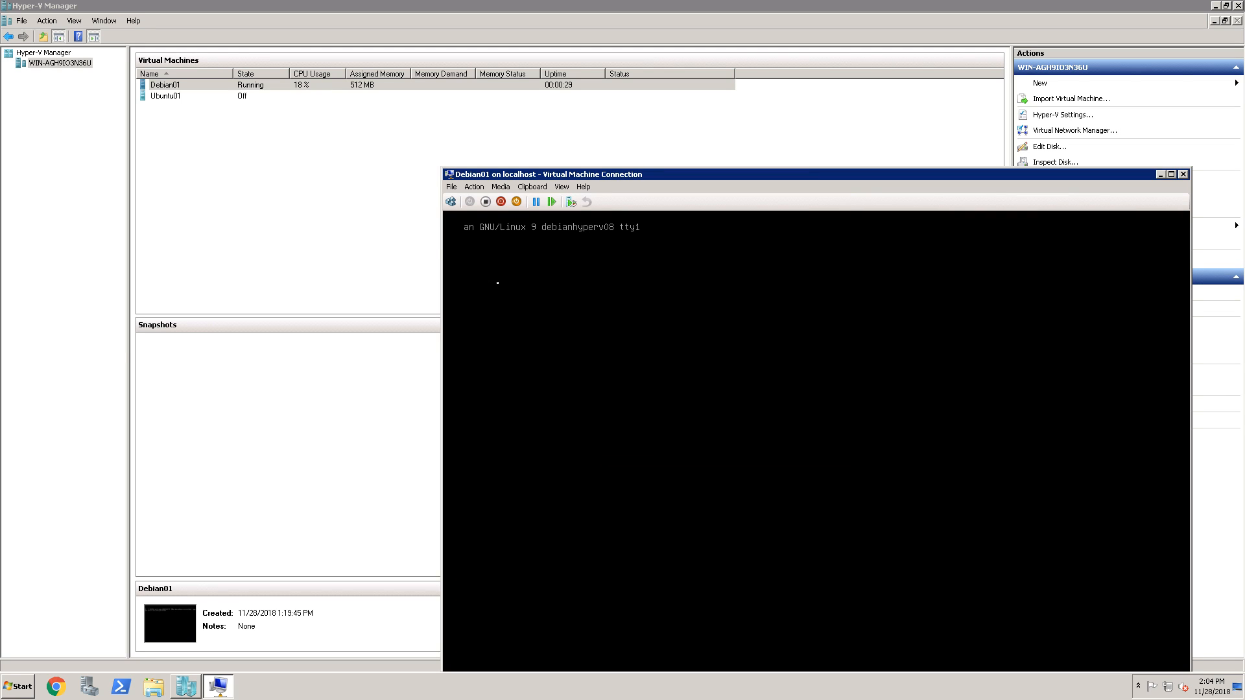
Log in to the Debian01 console as root with the account password
{"action": "type", "text": "oot"}
{"action": "key", "text": "Return"}
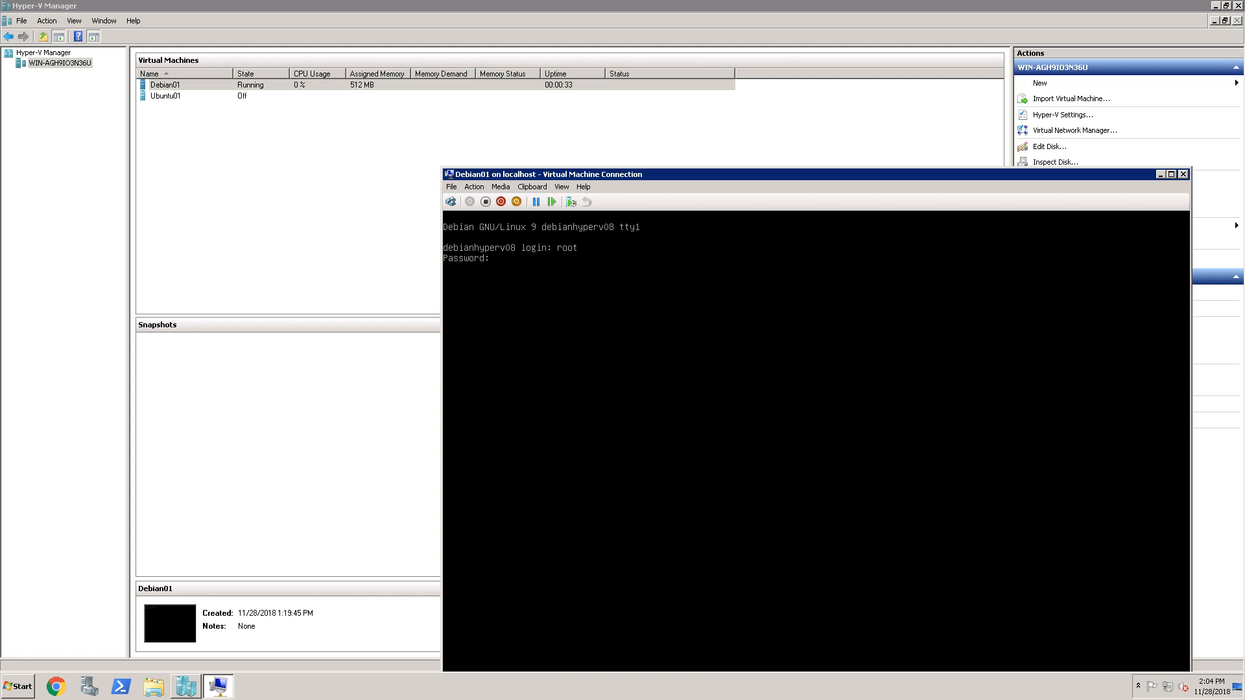
{"action": "key", "text": "Return"}
Ping 181.41.210.211 from the Debian shell, stop it after a few replies, and reposition the console window
{"action": "type", "text": "ping"}
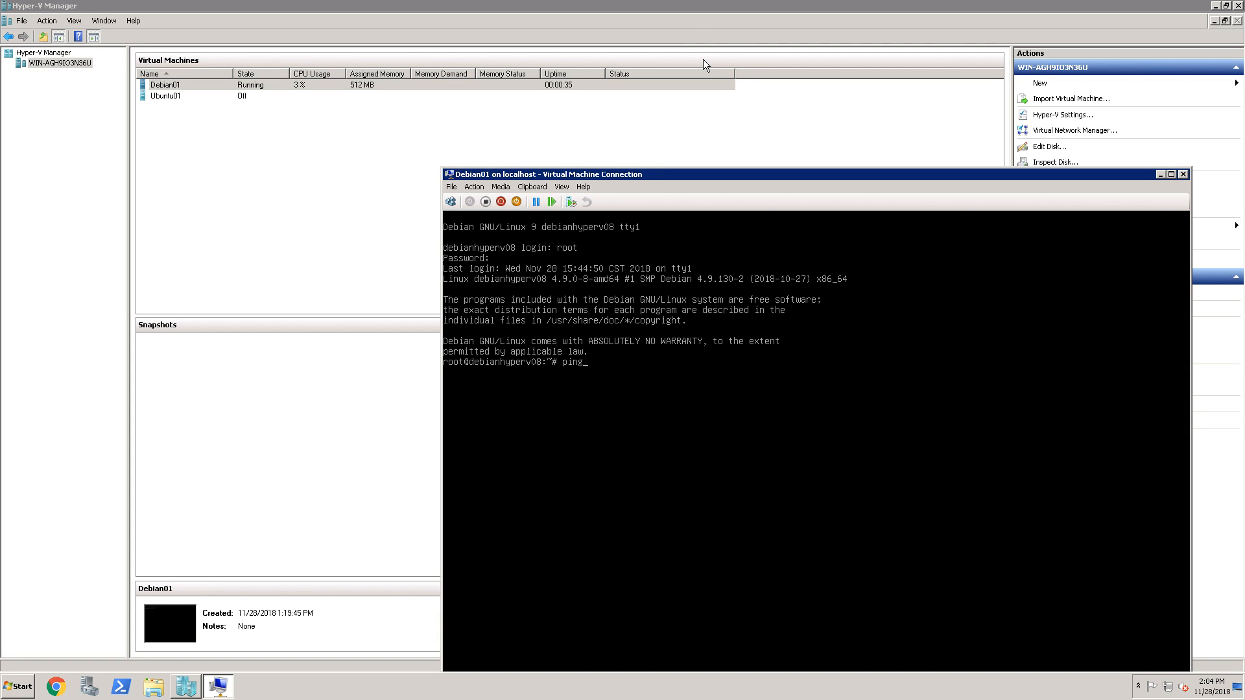
{"action": "type", "text": " 181.41.210.211"}
{"action": "key", "text": "Return"}
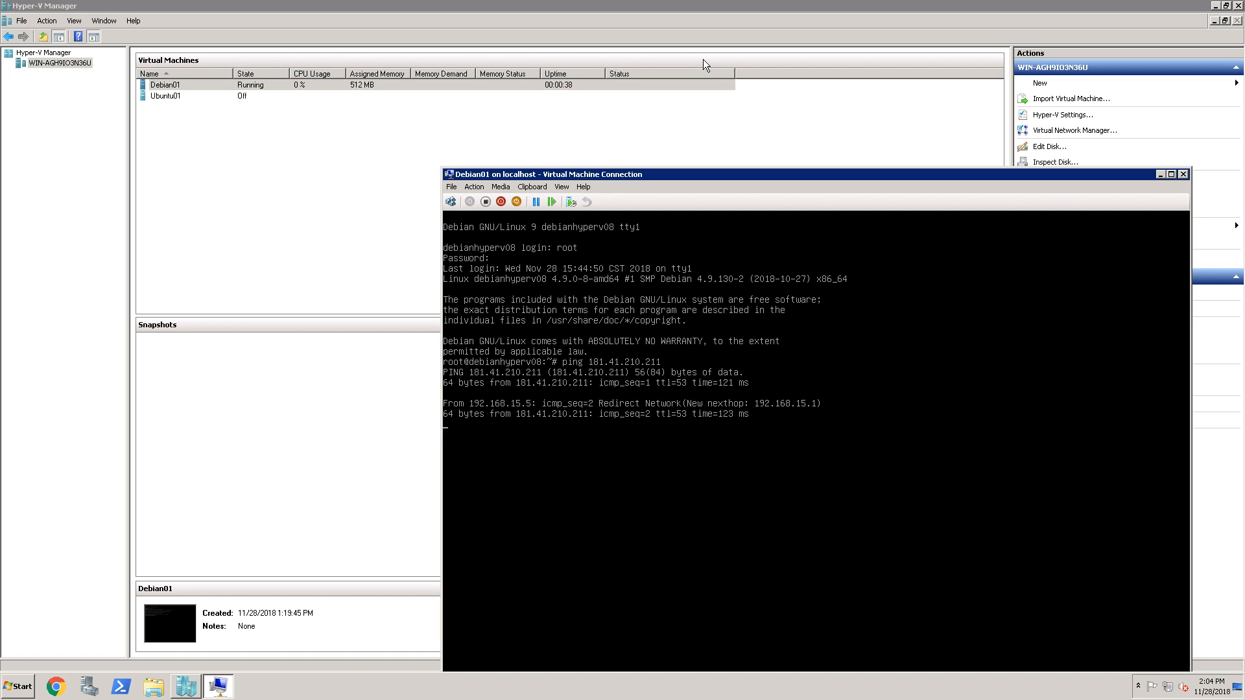
{"action": "key", "text": "ctrl+c"}
{"action": "left_click_drag", "start_coordinate": [680, 174], "coordinate": [536, 104]}
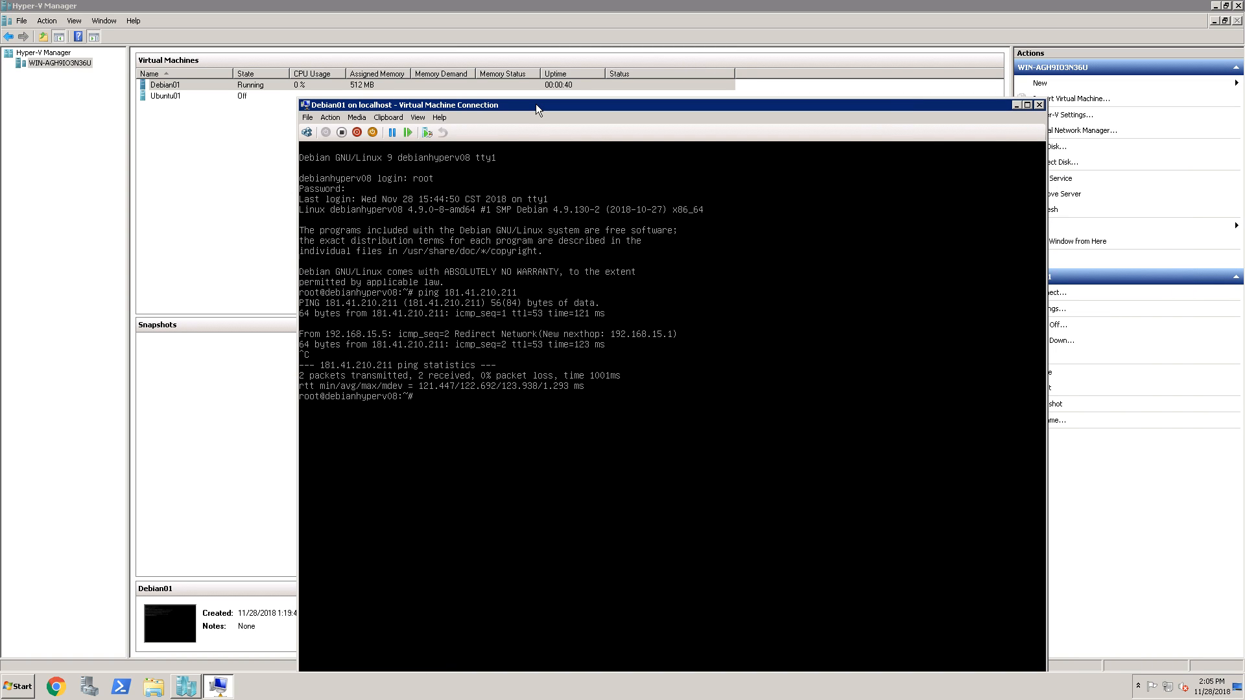